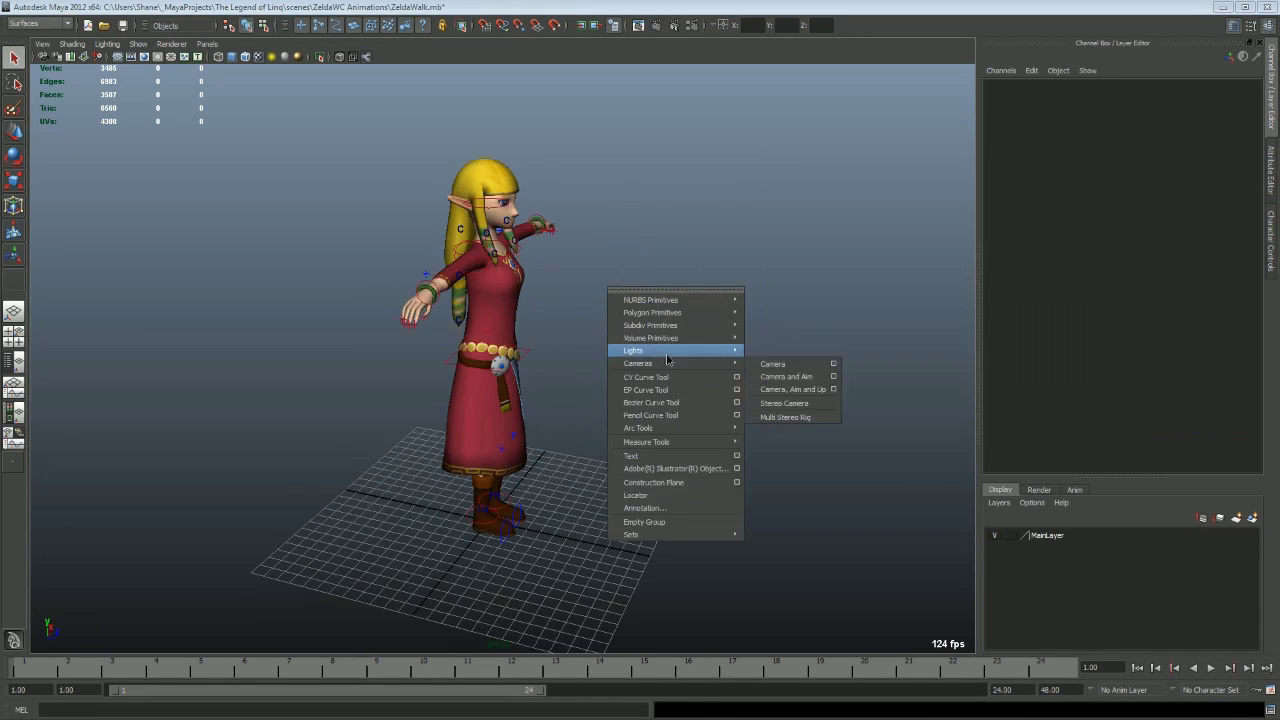
- Open ZeldaWalk.mb and hide the WalkLocator's Rotate, Scale and Visibility channels
click(138, 44)
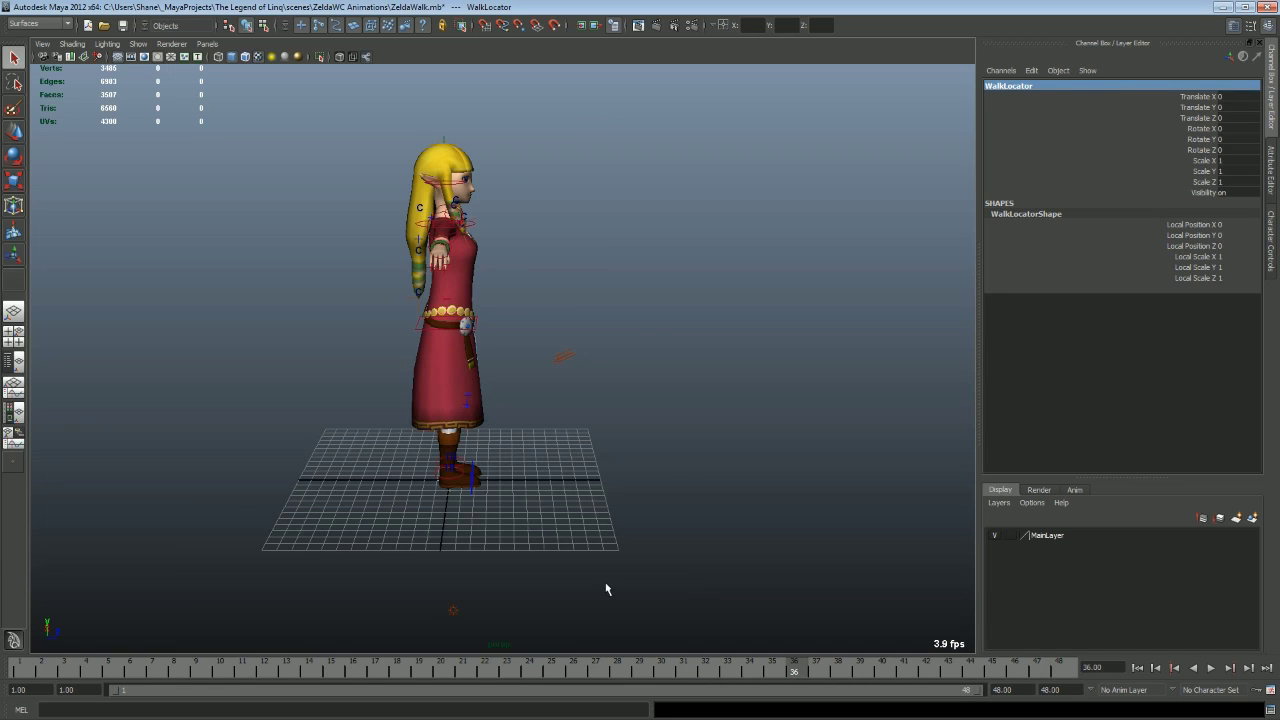
right_click(1200, 150)
click(1208, 443)
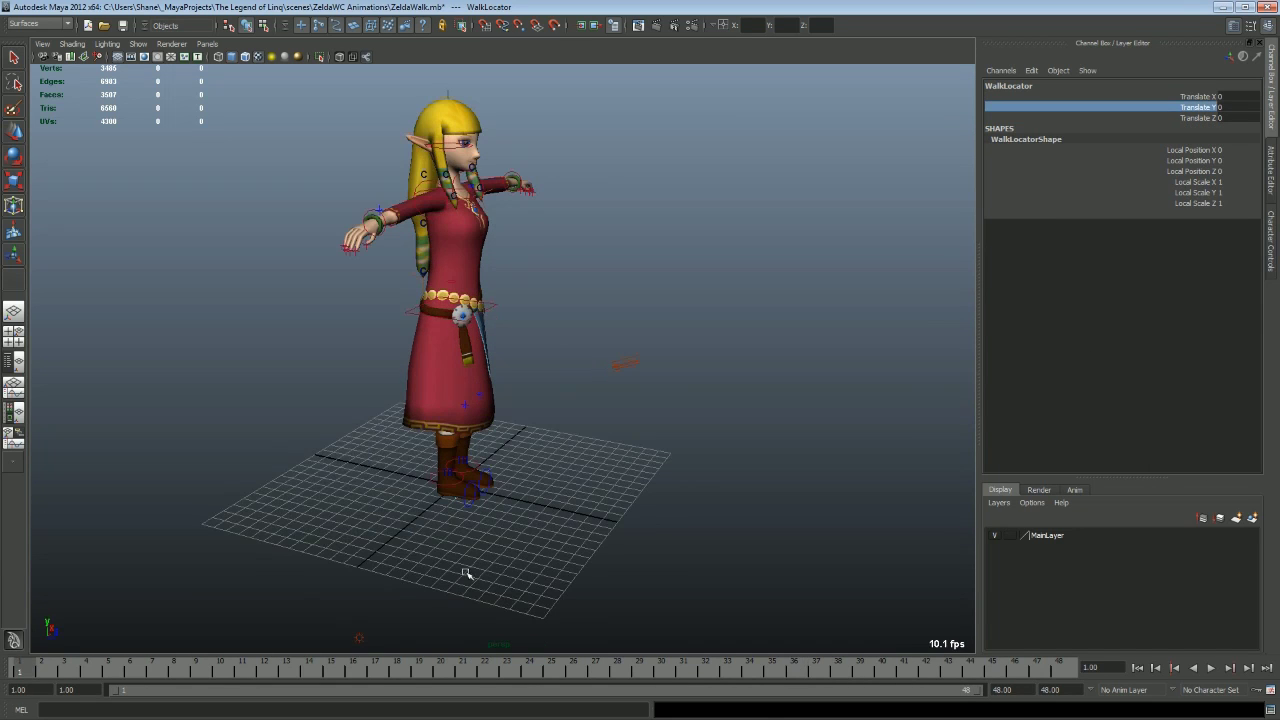
- In the Outliner, select Character1_Ctrl_Reference, Character1_Reference and WalkLocator, framing them in view
alt+drag(516, 502, 826, 514)
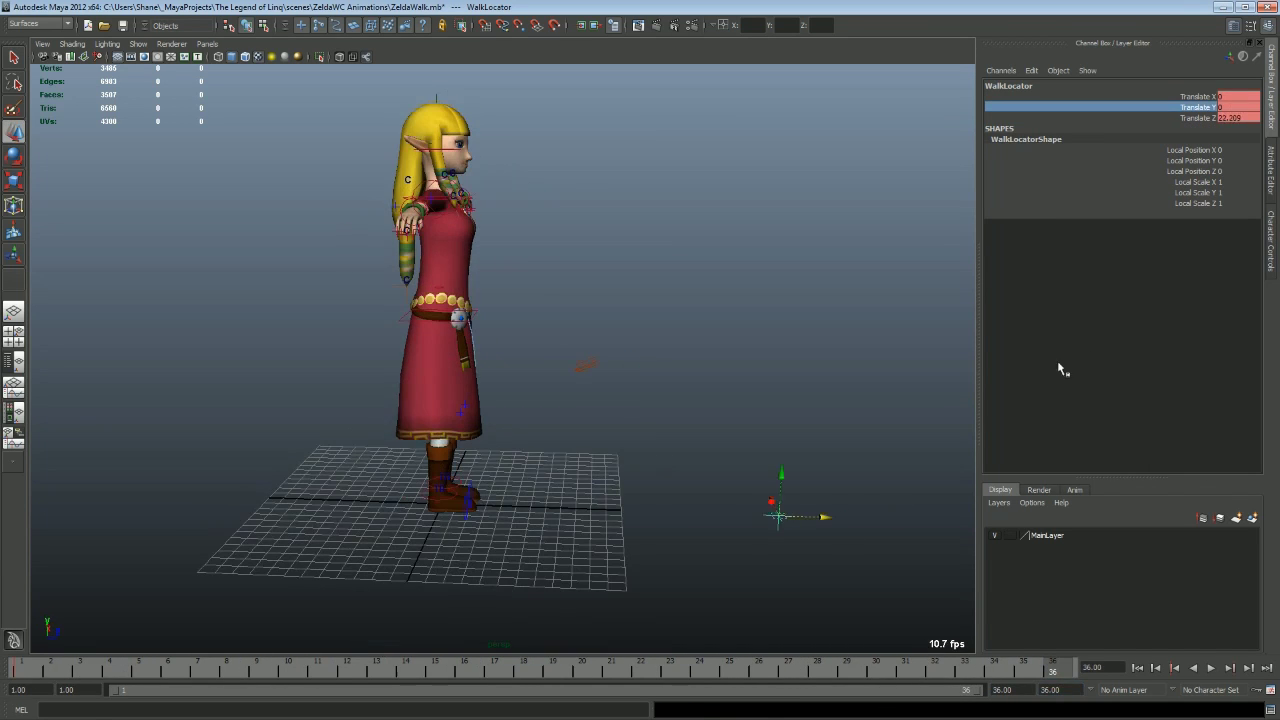
alt+drag(717, 449, 640, 300)
click(600, 374)
ctrl+click(187, 442)
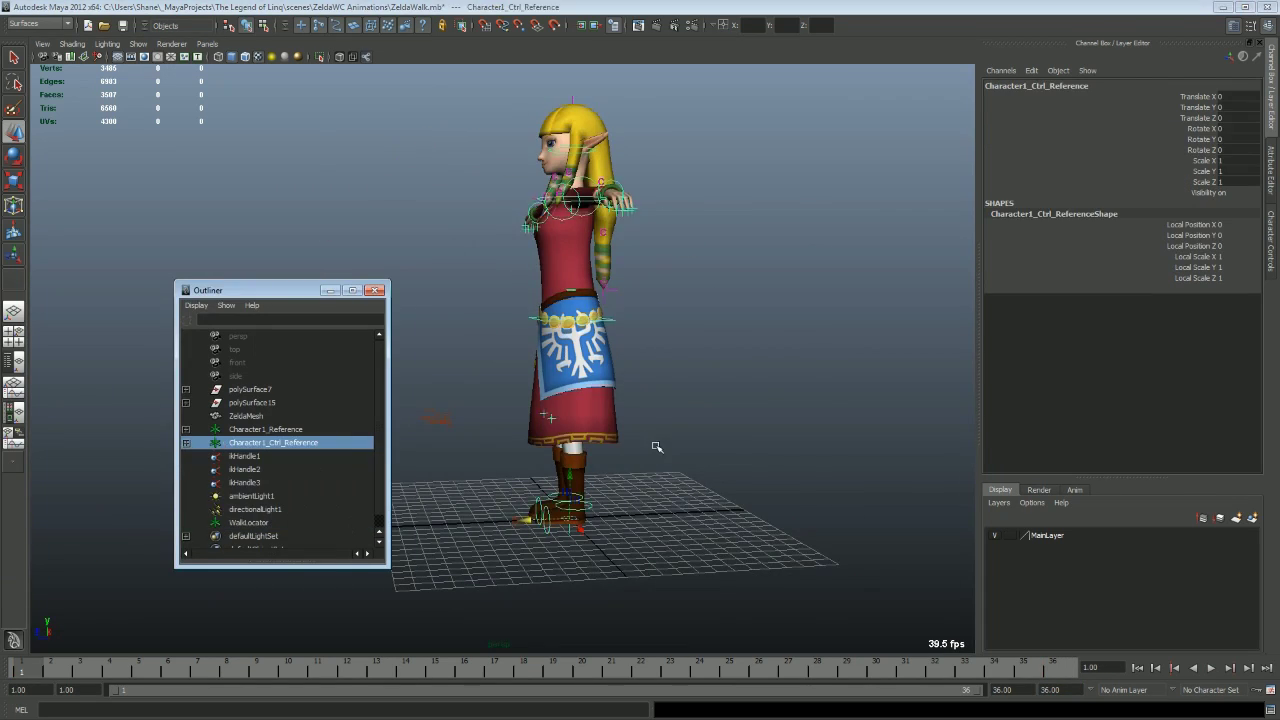
key(f)
ctrl+click(187, 429)
click(566, 541)
key(f)
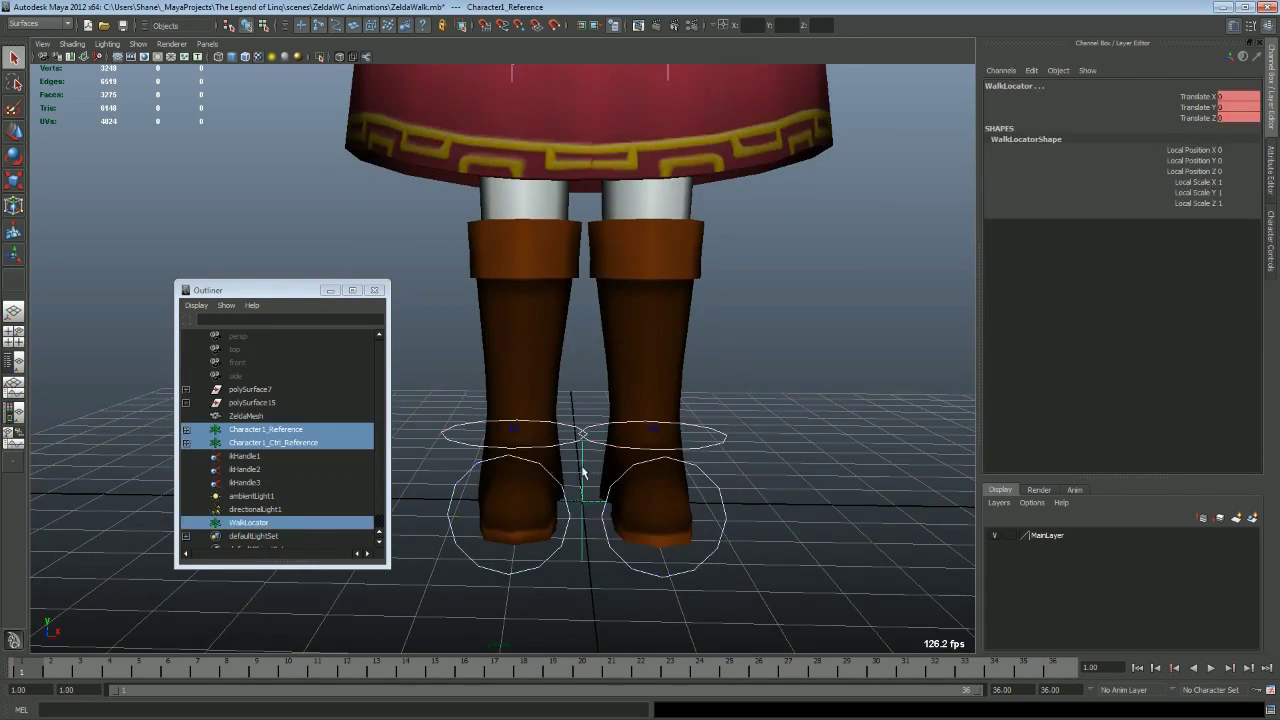
click(583, 454)
key(a)
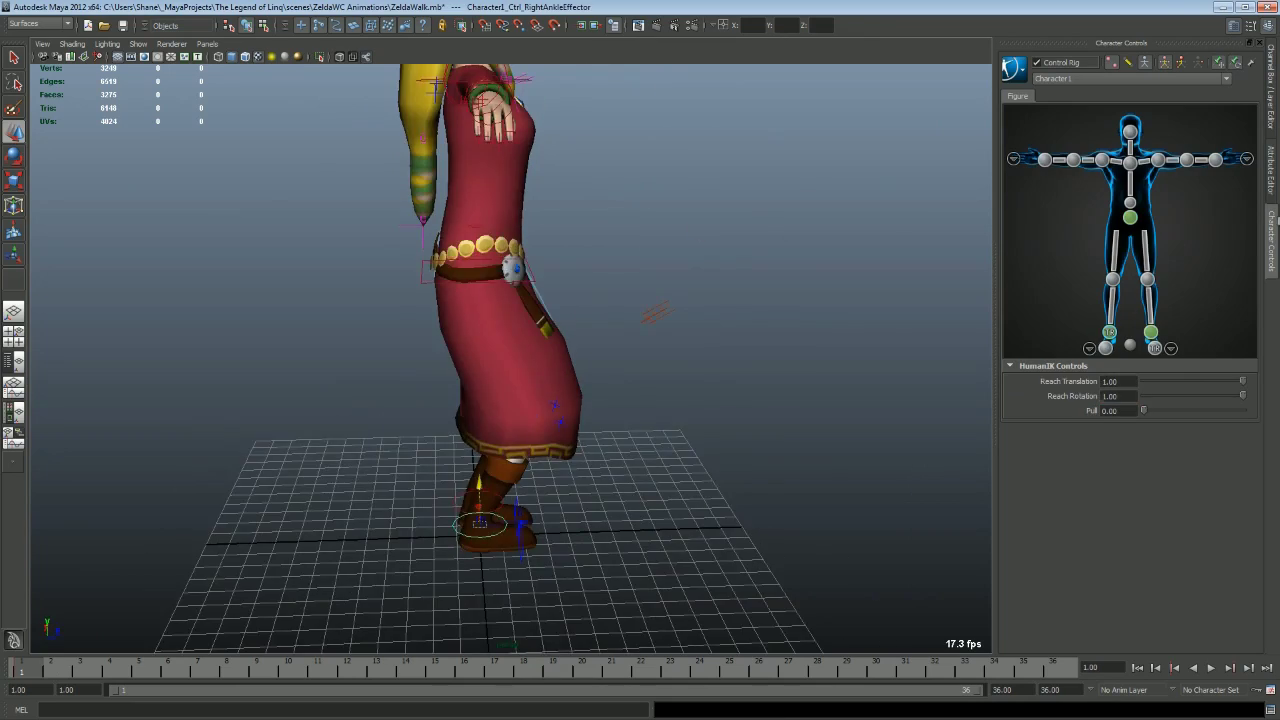
- Stop the walk playback and bring up the Move Tool settings
key(Escape)
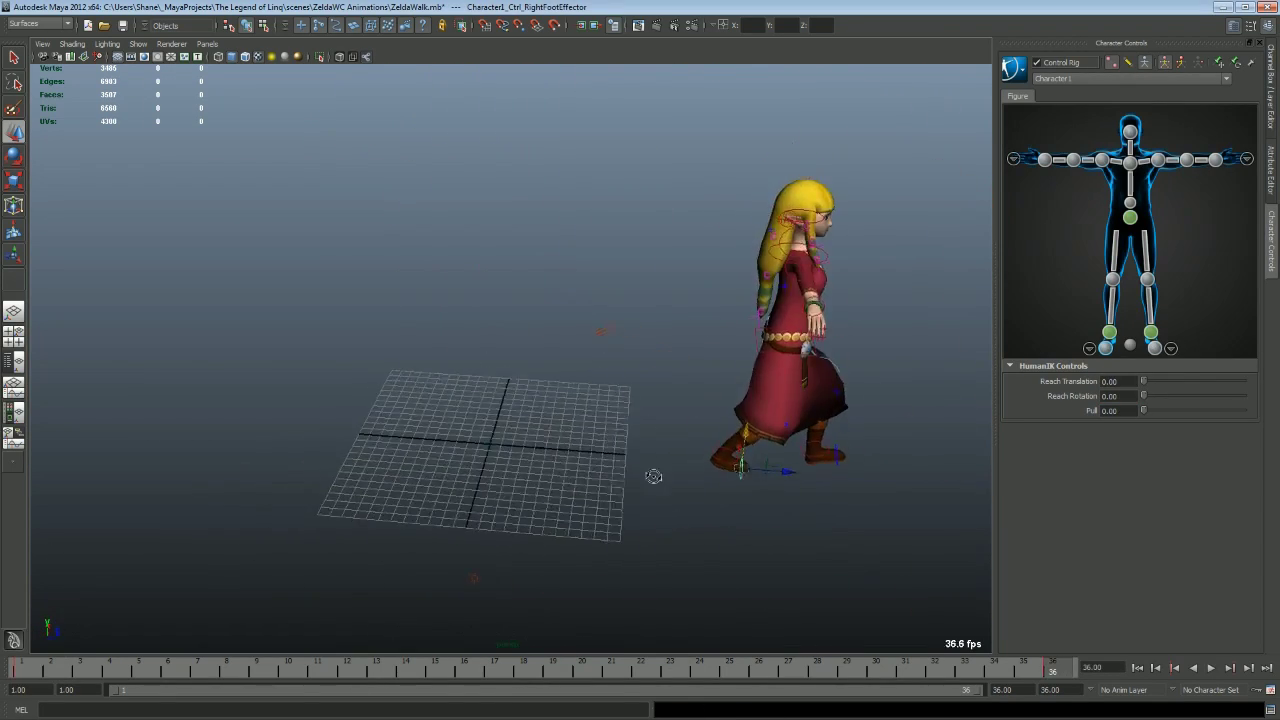
key(ctrl+shift+t)
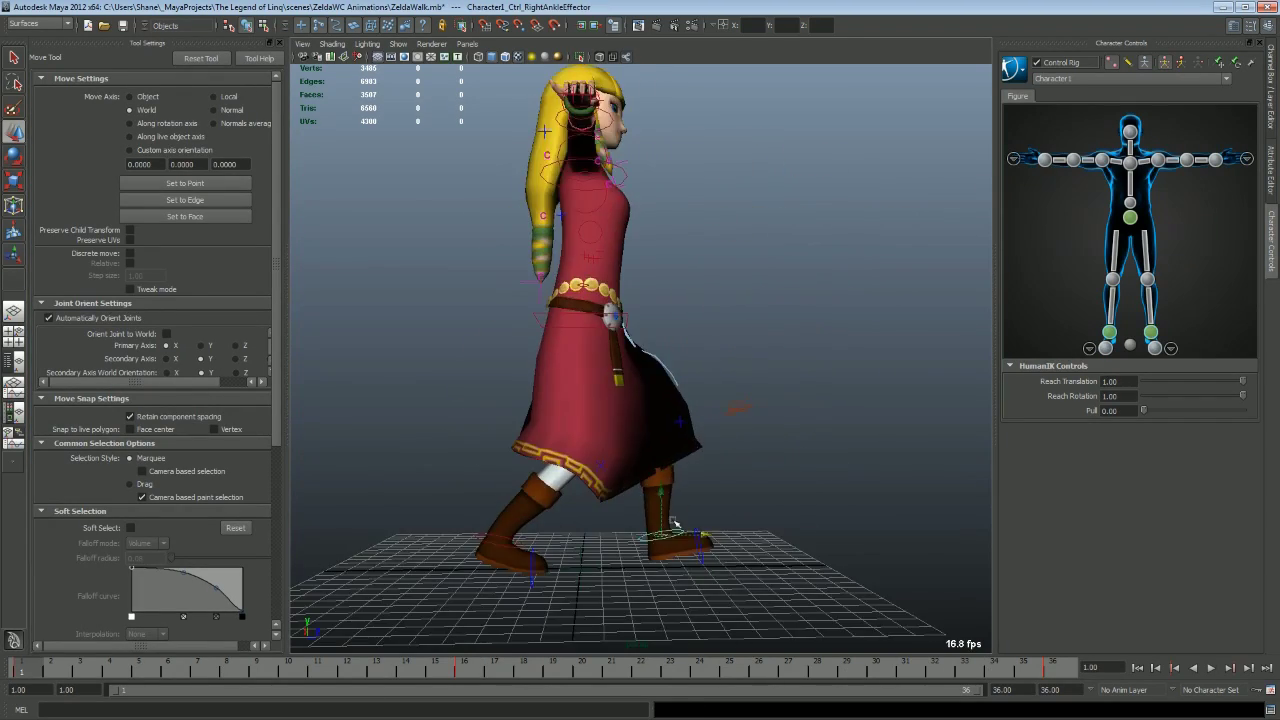
- Orbit to a rear three-quarter view, then select and frame the left ankle effector
mouse_move(727, 608)
alt+mouse_down()
mouse_move(962, 426)
mouse_move(679, 397)
mouse_move(543, 434)
alt+mouse_up()
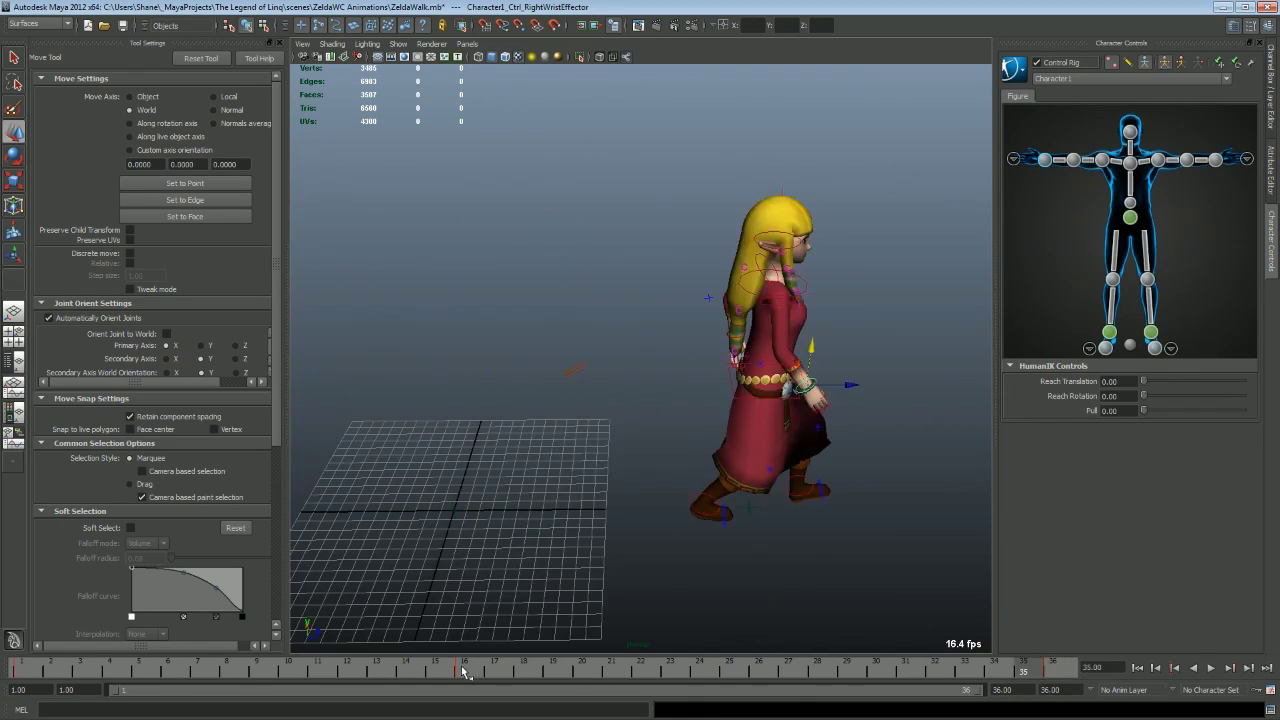
key(Escape)
mouse_move(498, 583)
alt+mouse_down()
mouse_move(615, 408)
mouse_move(540, 420)
alt+mouse_up()
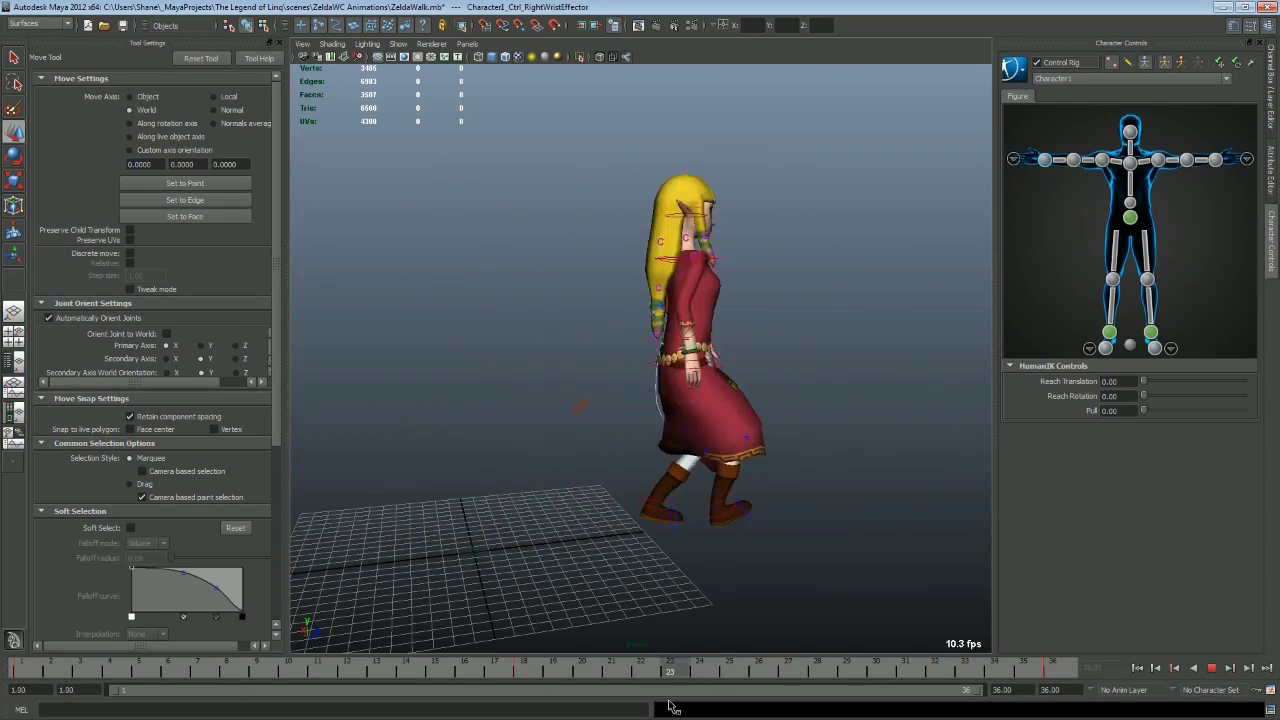
click(557, 526)
key(f)
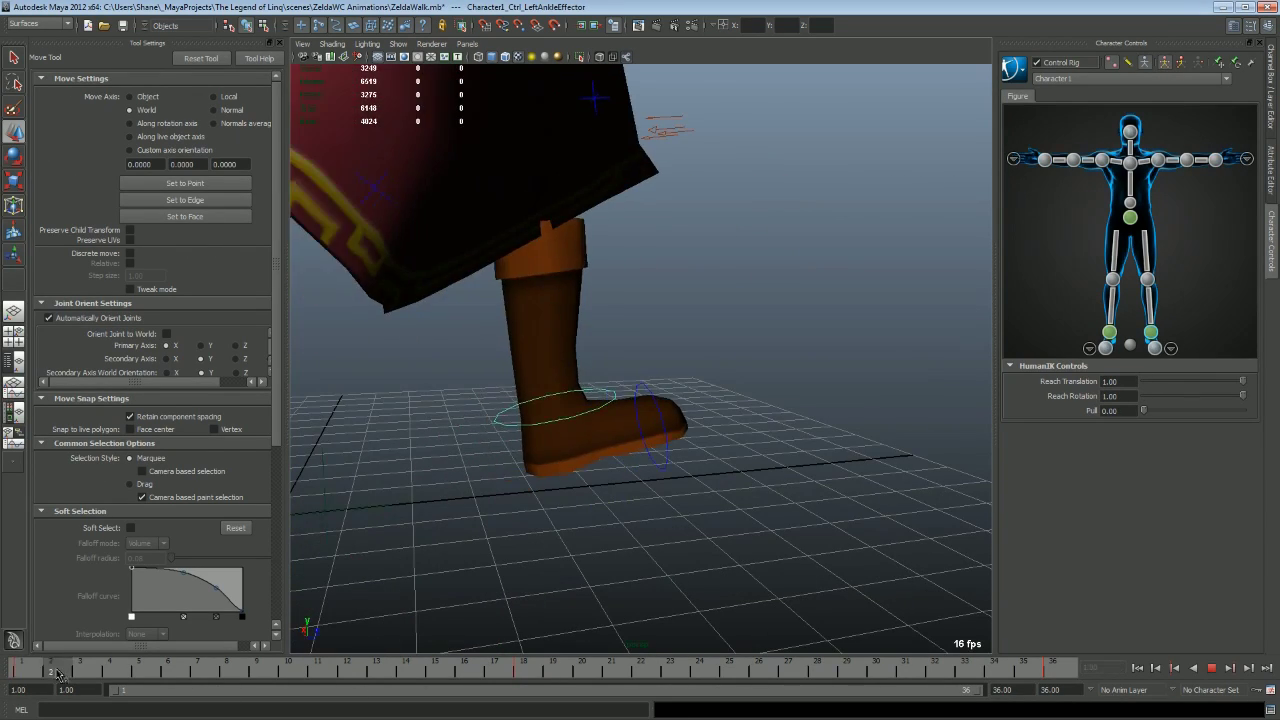
key(Escape)
mouse_move(575, 492)
alt+right_down()
mouse_move(586, 391)
mouse_move(630, 271)
alt+right_up()
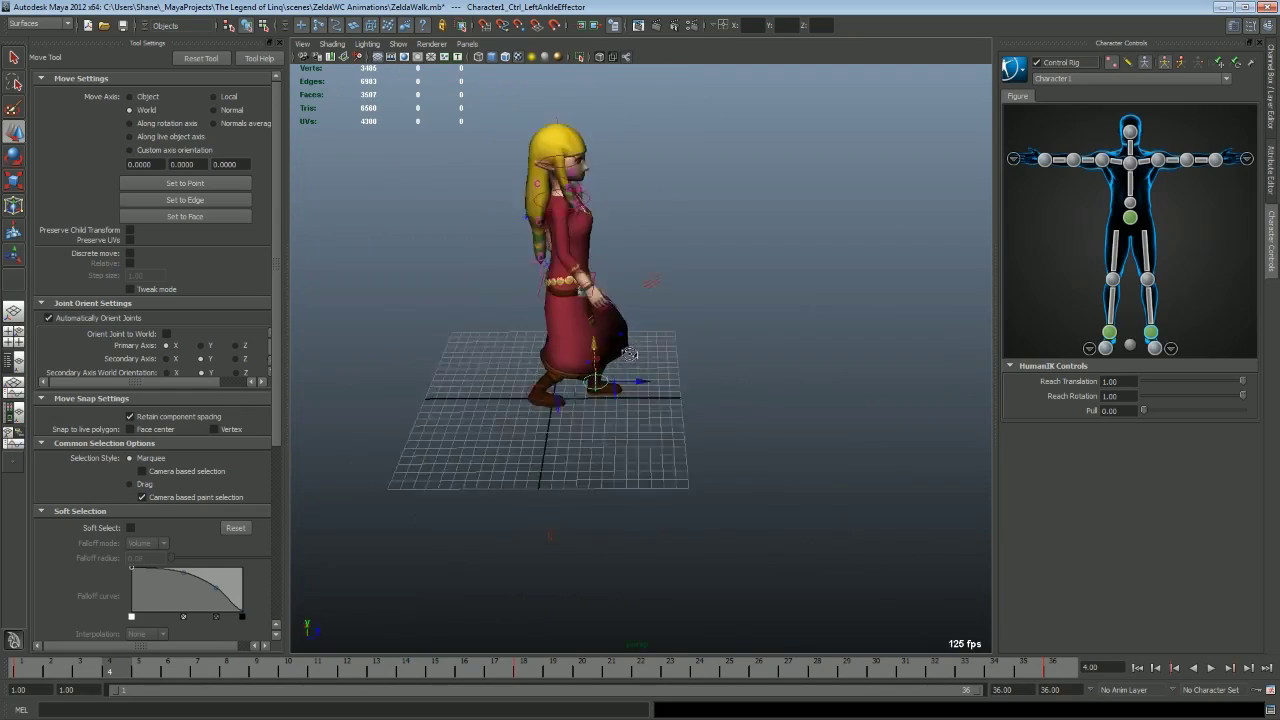
- Play the walk repeatedly while zooming, then rotate the right ankle effector with the Rotate Tool
scroll(629, 354, up, 3)
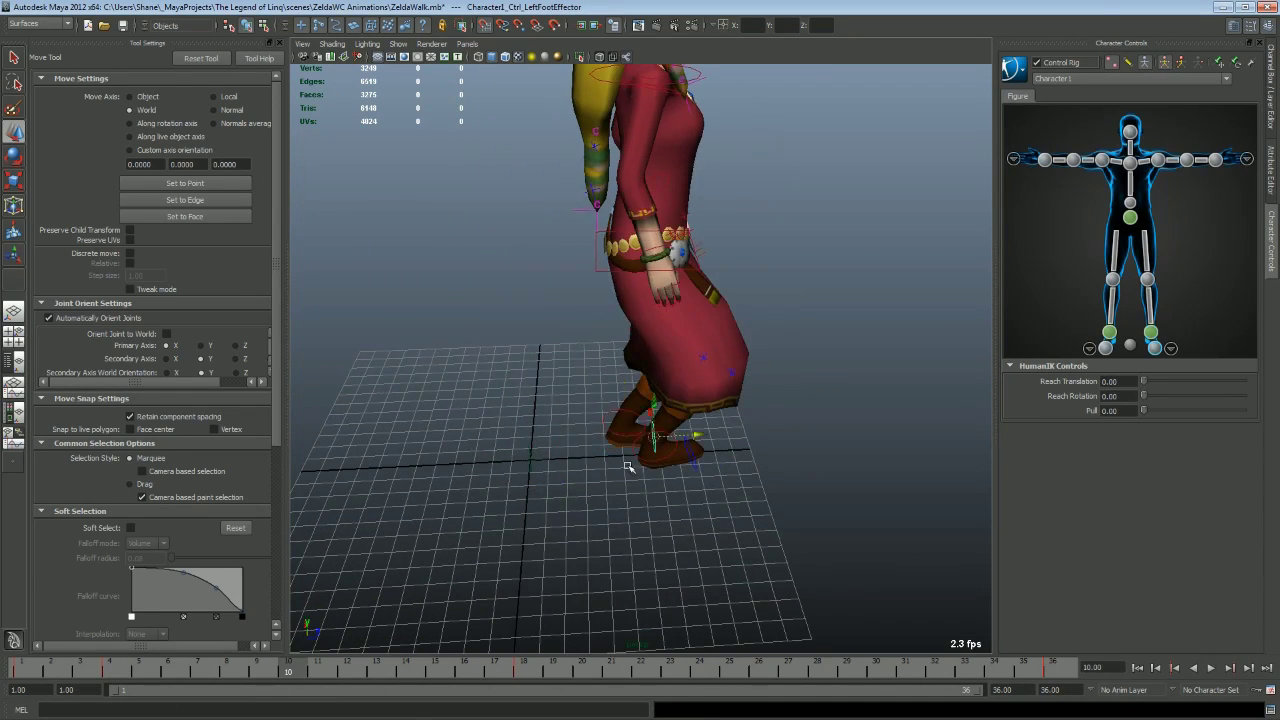
scroll(628, 467, down, 3)
key(alt+v)
scroll(566, 499, up, 3)
key(alt+v)
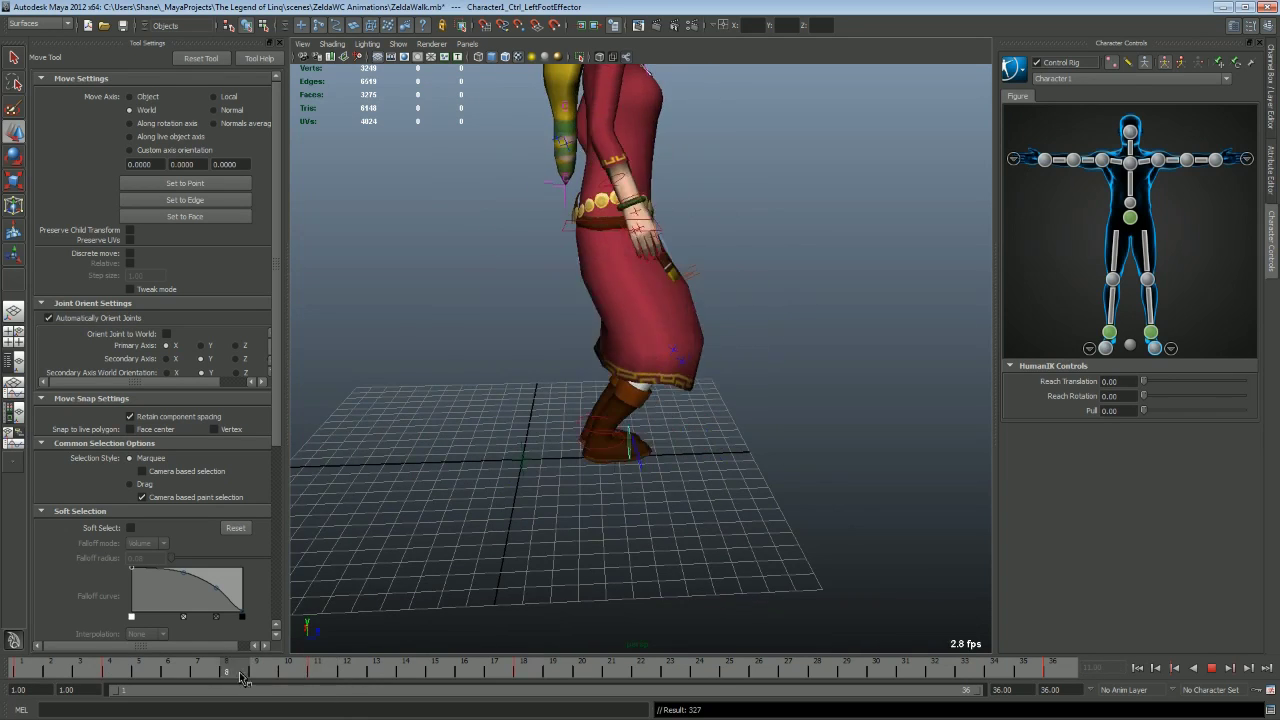
scroll(640, 486, down, 3)
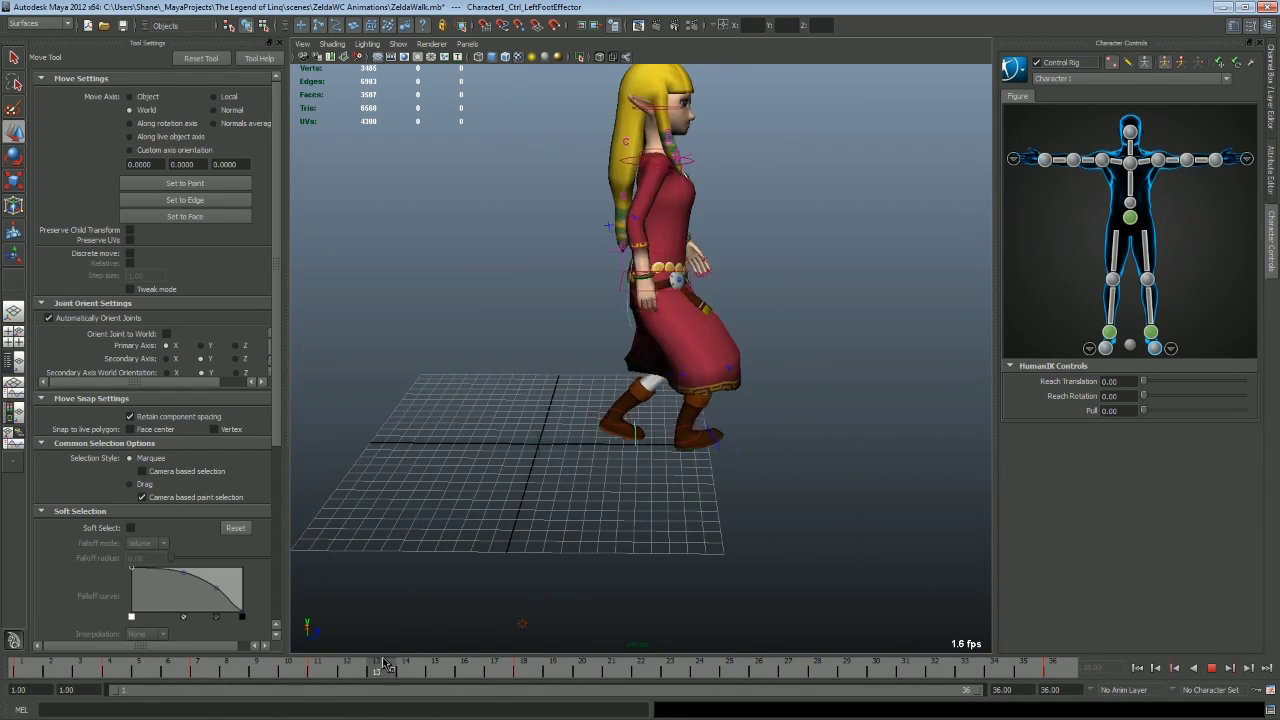
scroll(585, 474, up, 3)
key(alt+v)
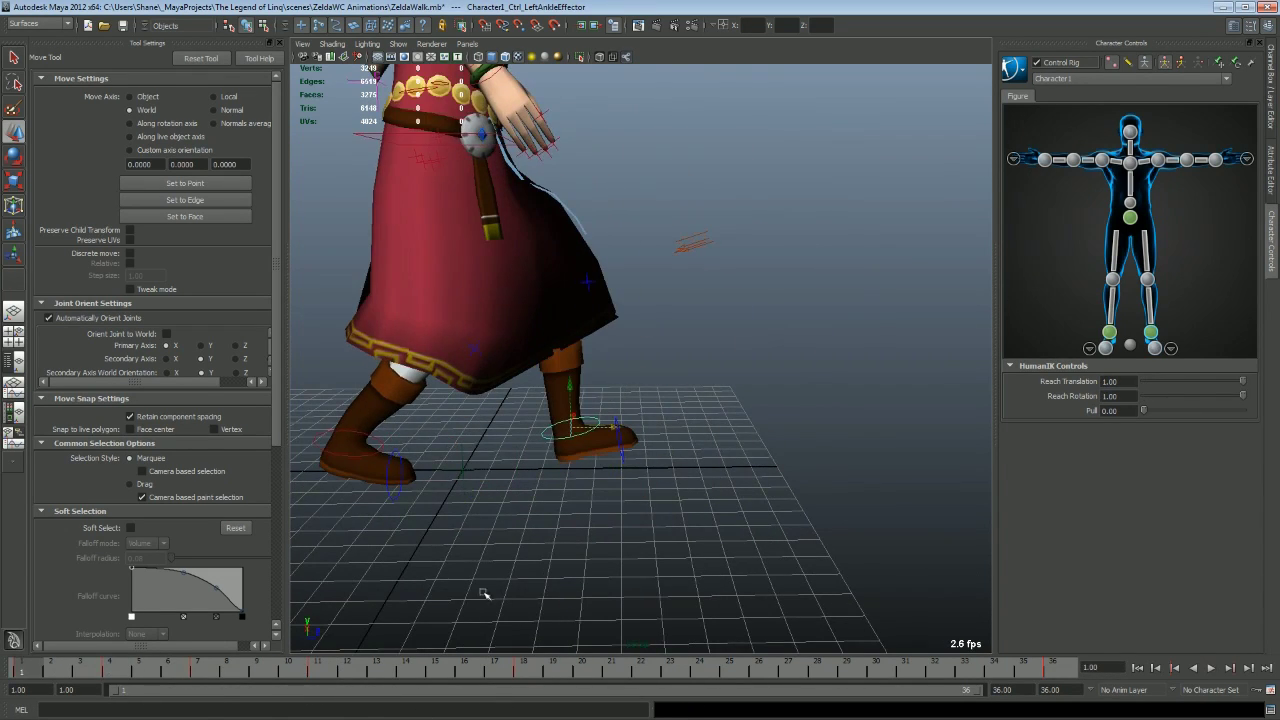
scroll(484, 594, down, 2)
scroll(560, 540, down, 3)
scroll(680, 480, up, 3)
scroll(755, 437, up, 2)
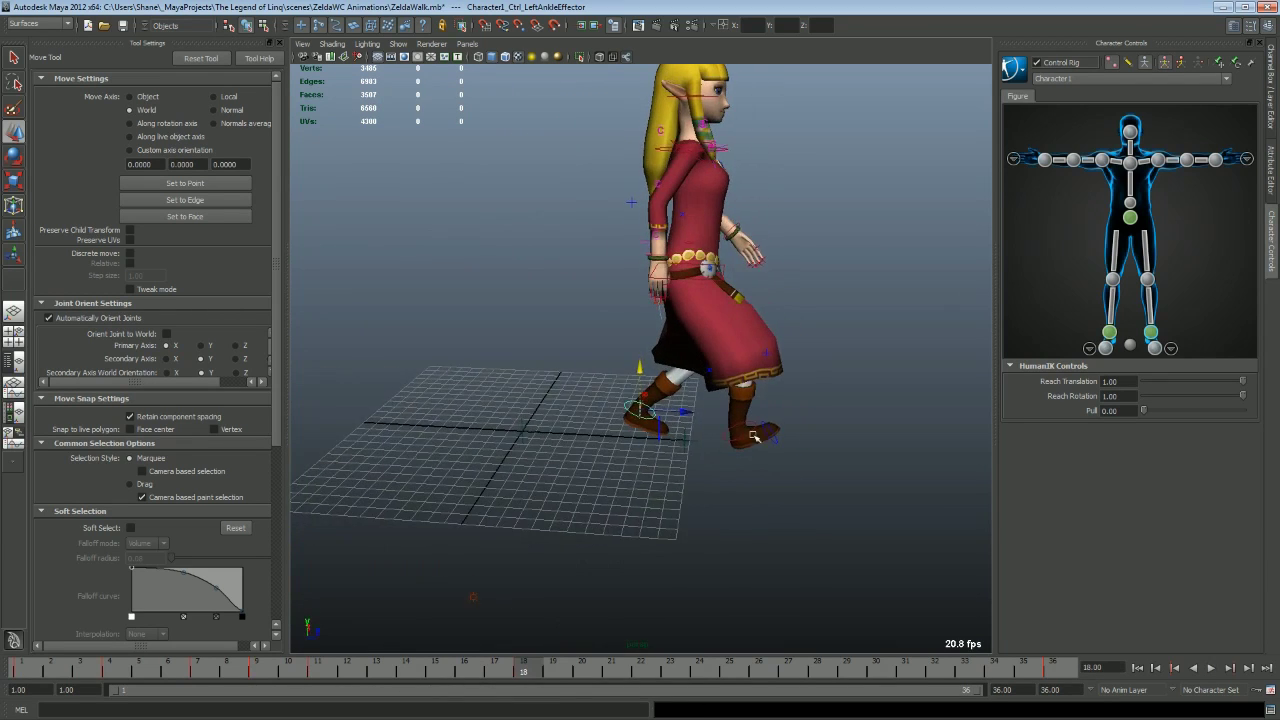
click(700, 452)
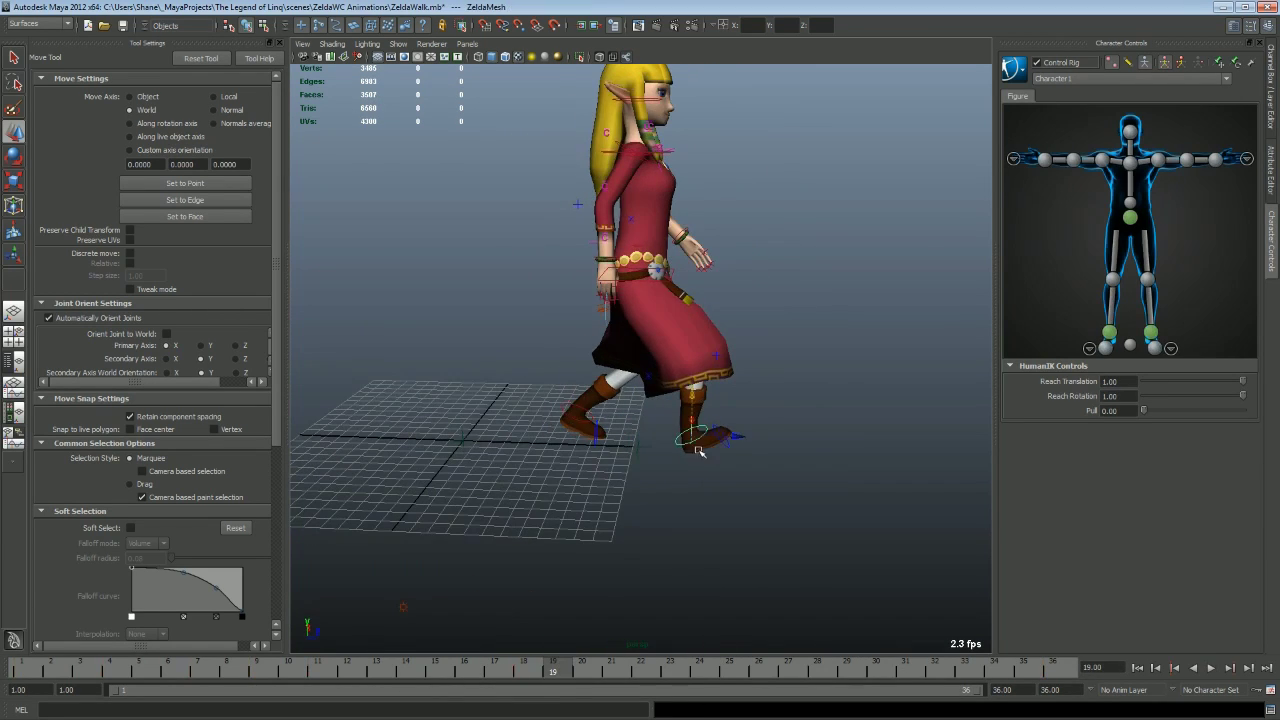
key(e)
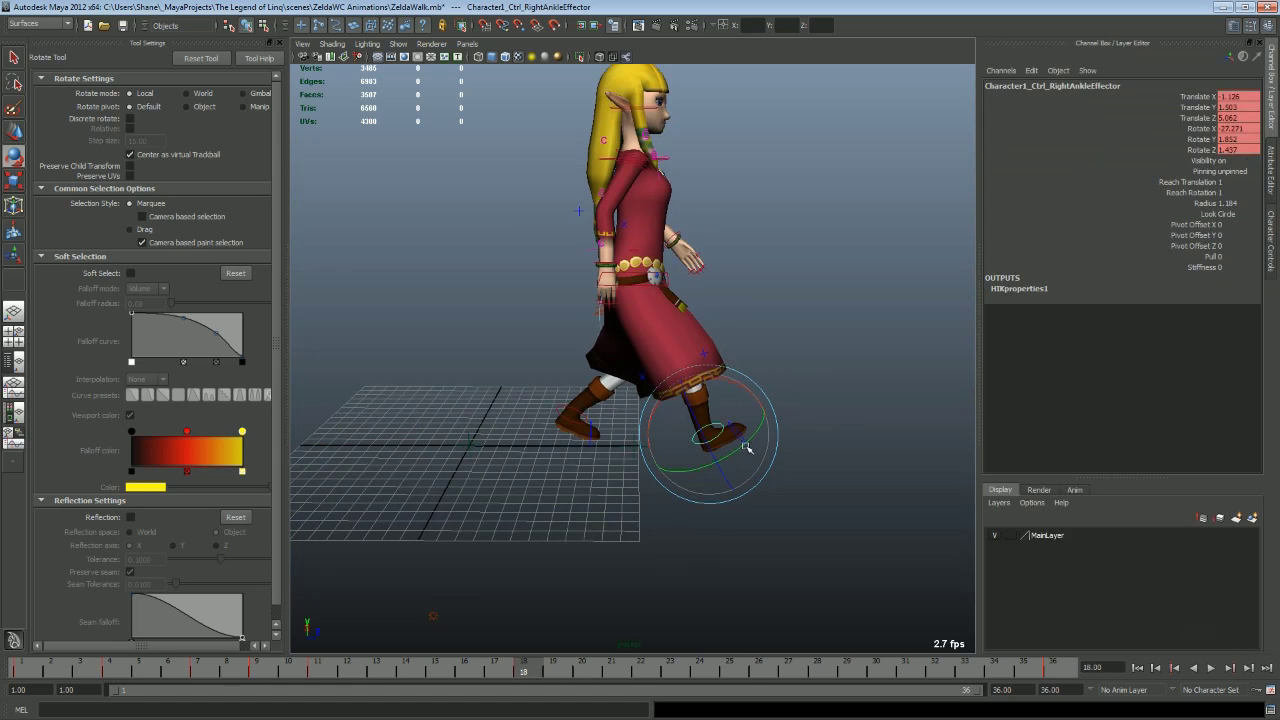
- Play the walk, stop at frame 7 and select the hips effector
scroll(740, 506, up, 3)
key(w)
alt+middle_drag(668, 386, 628, 610)
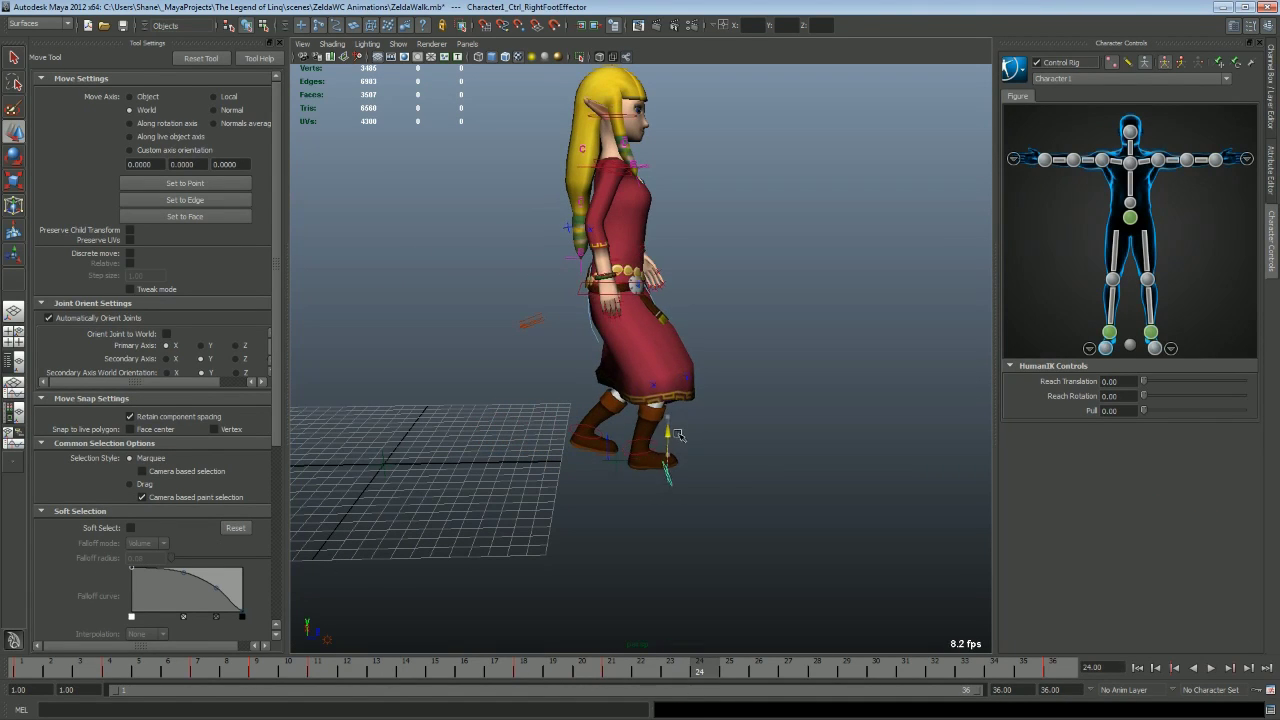
key(alt+v)
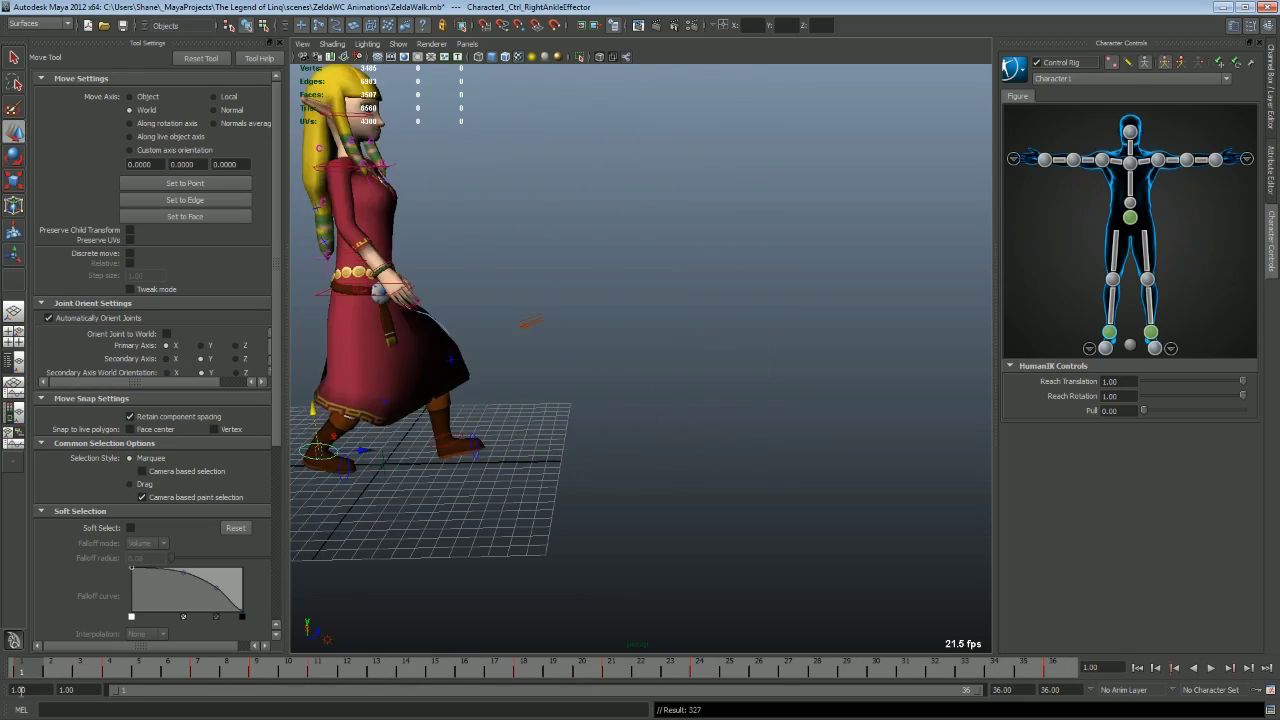
alt+drag(634, 405, 345, 688)
click(197, 667)
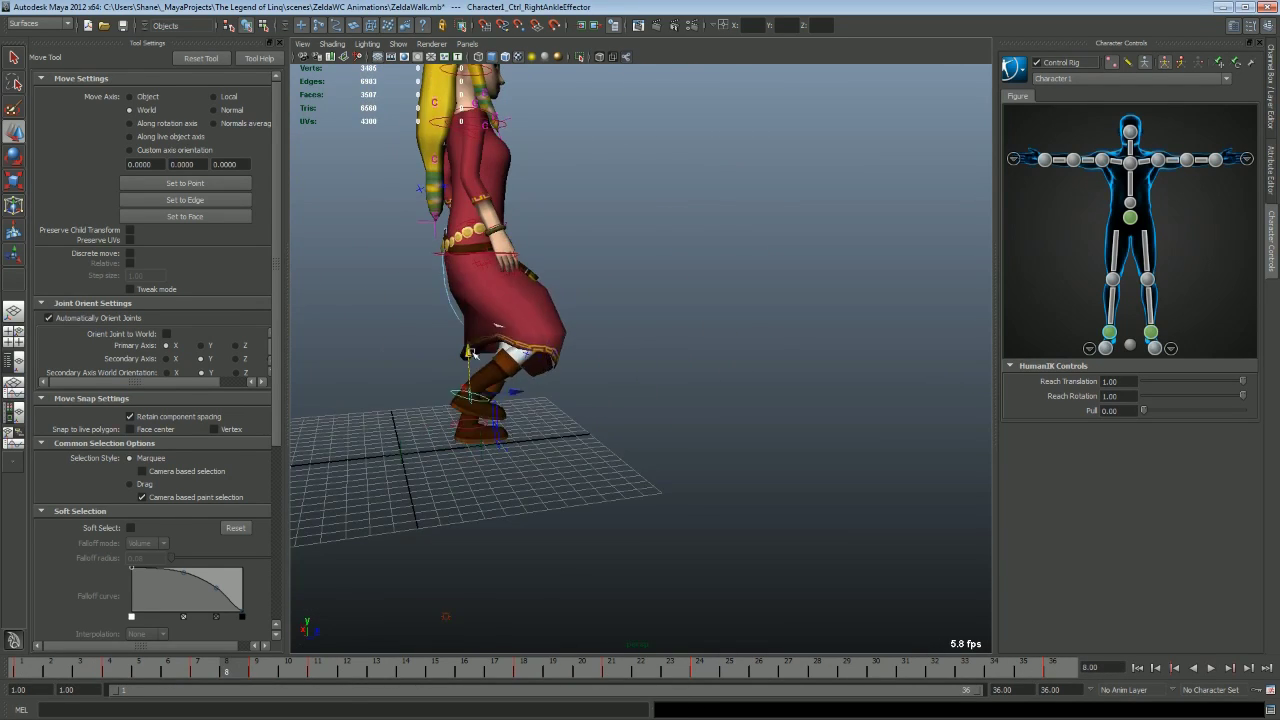
click(494, 253)
alt+drag(498, 251, 472, 547)
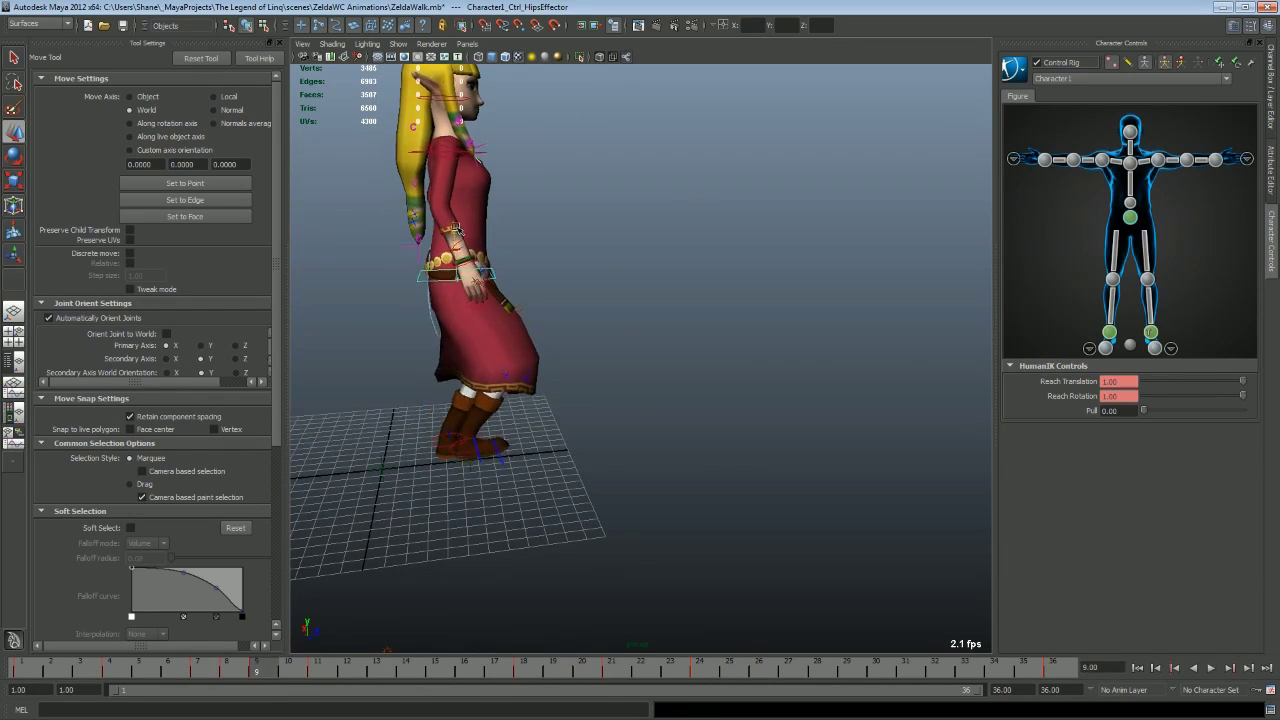
- Select the right ankle effector and review its motion around frame 11
scroll(428, 517, up, 3)
click(438, 440)
key(e)
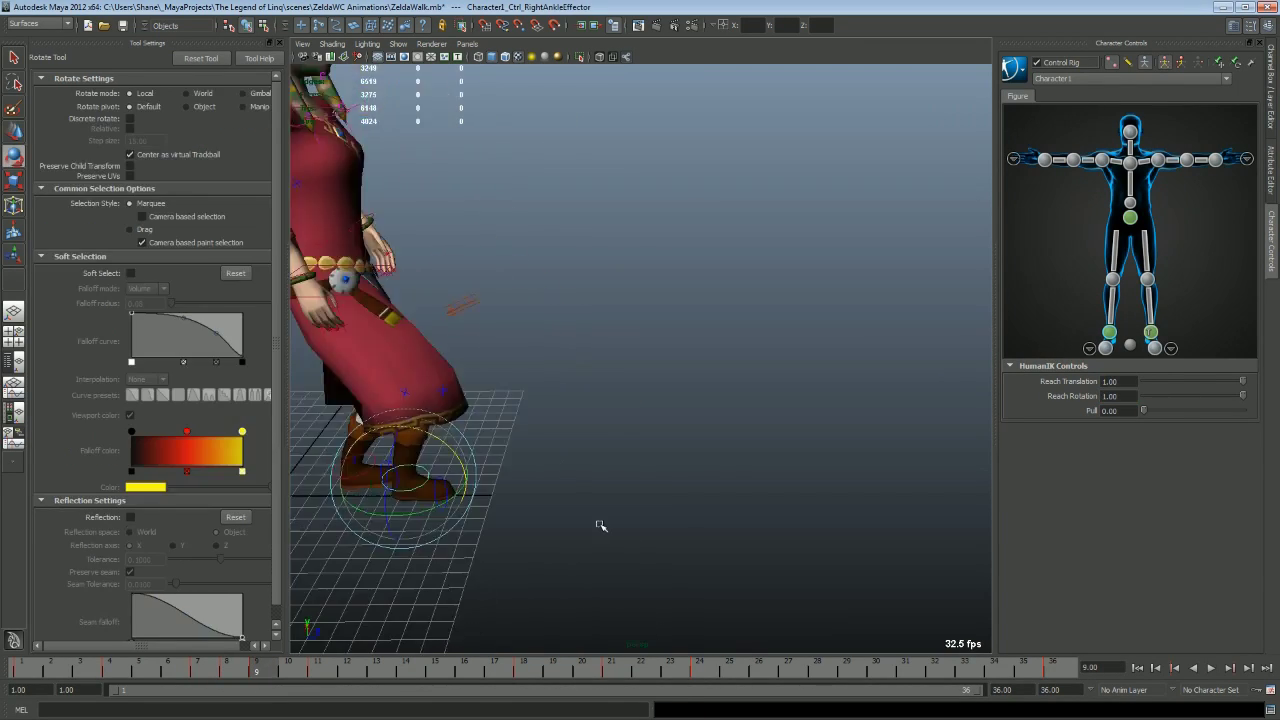
key(alt+v)
scroll(438, 440, down, 3)
key(w)
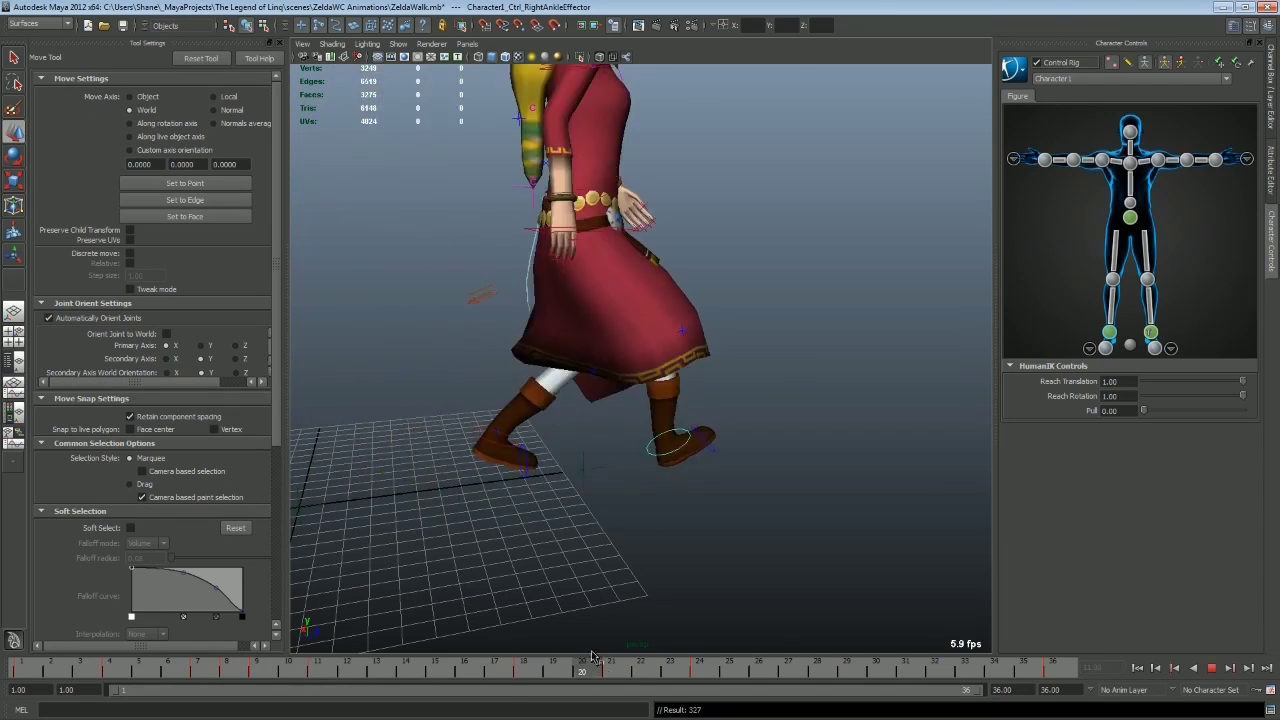
key(alt+v)
alt+drag(623, 463, 687, 466)
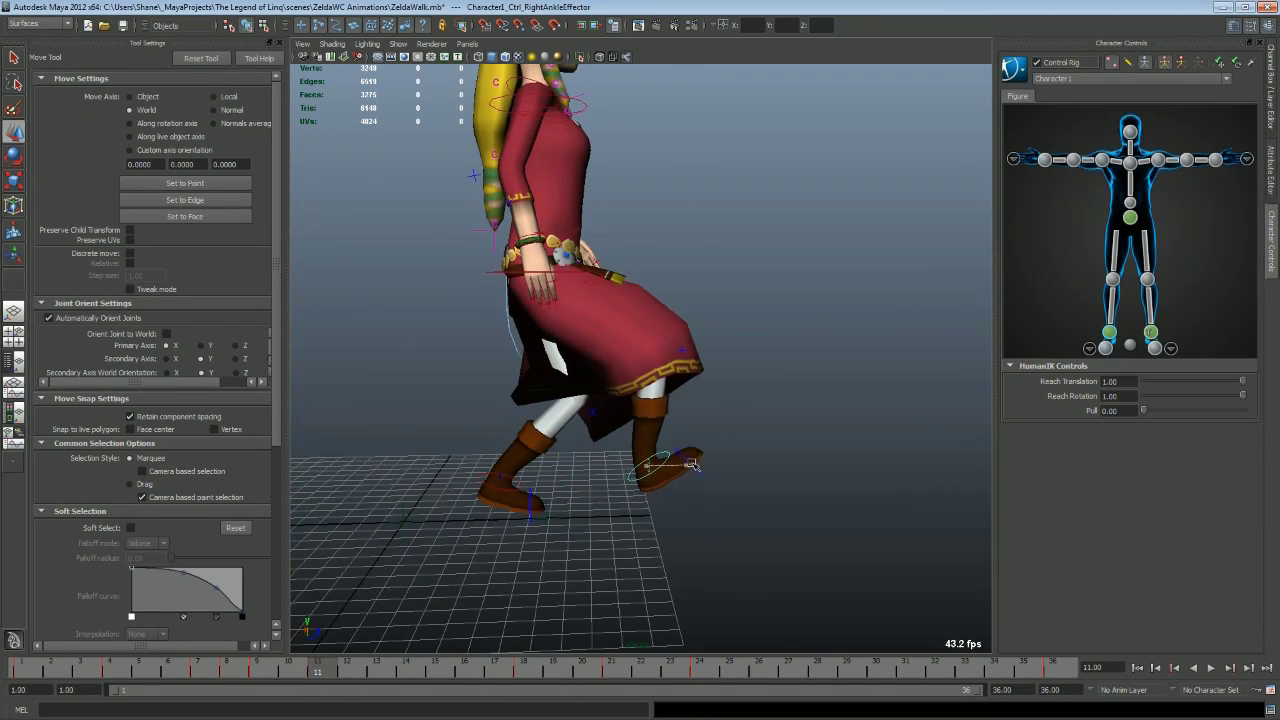
key(alt+v)
scroll(687, 466, down, 3)
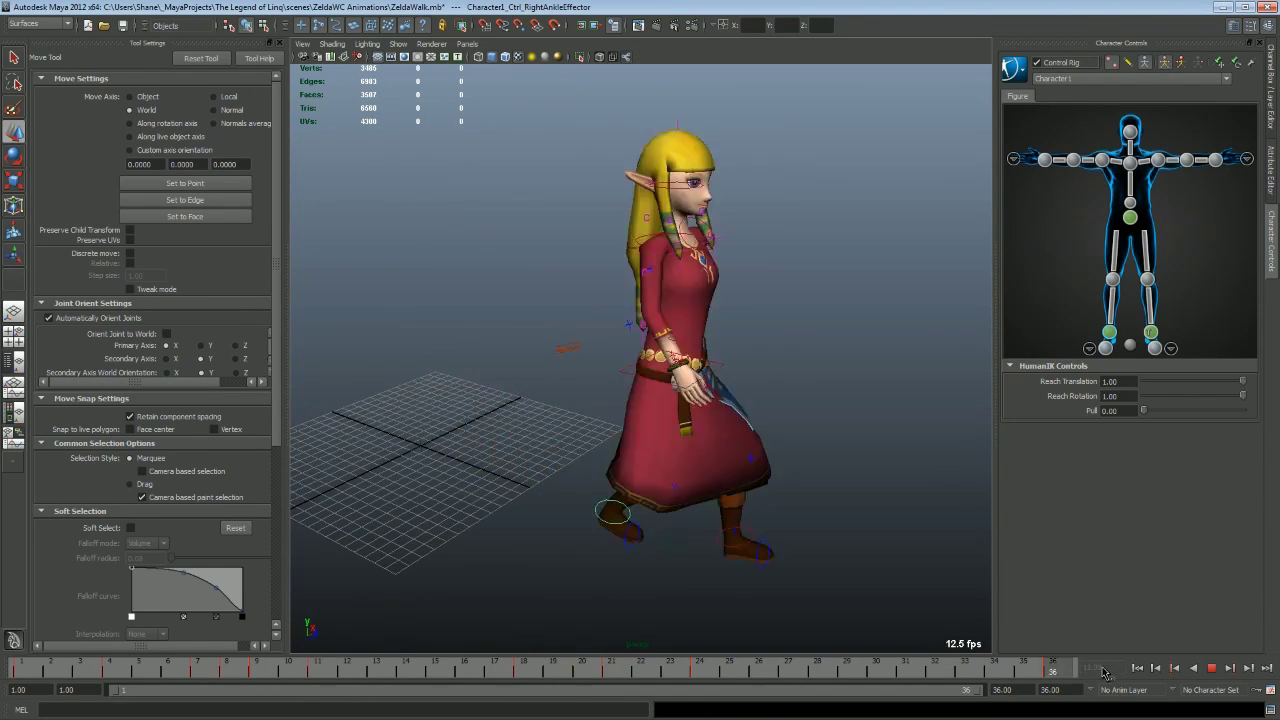
scroll(740, 620, up, 5)
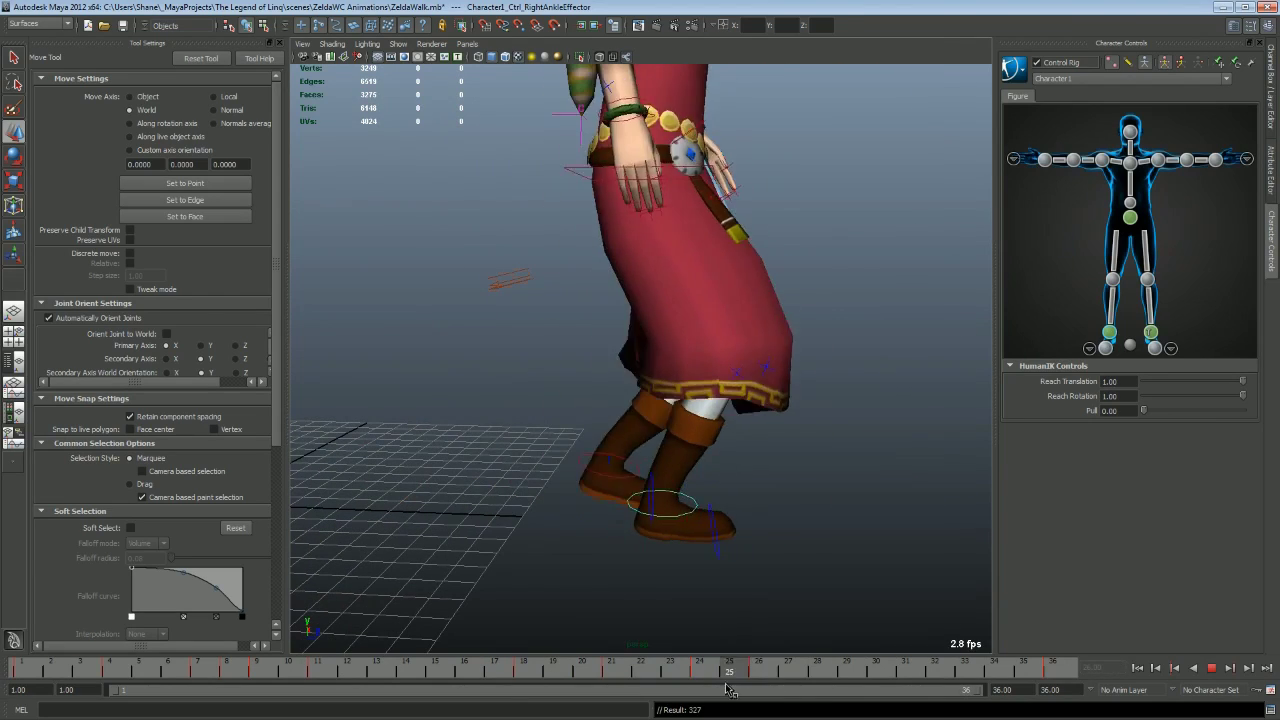
- Check the right foot pose at frame 26, save ZeldaWalk.mb, and return to frame 1
click(759, 674)
scroll(660, 484, down, 3)
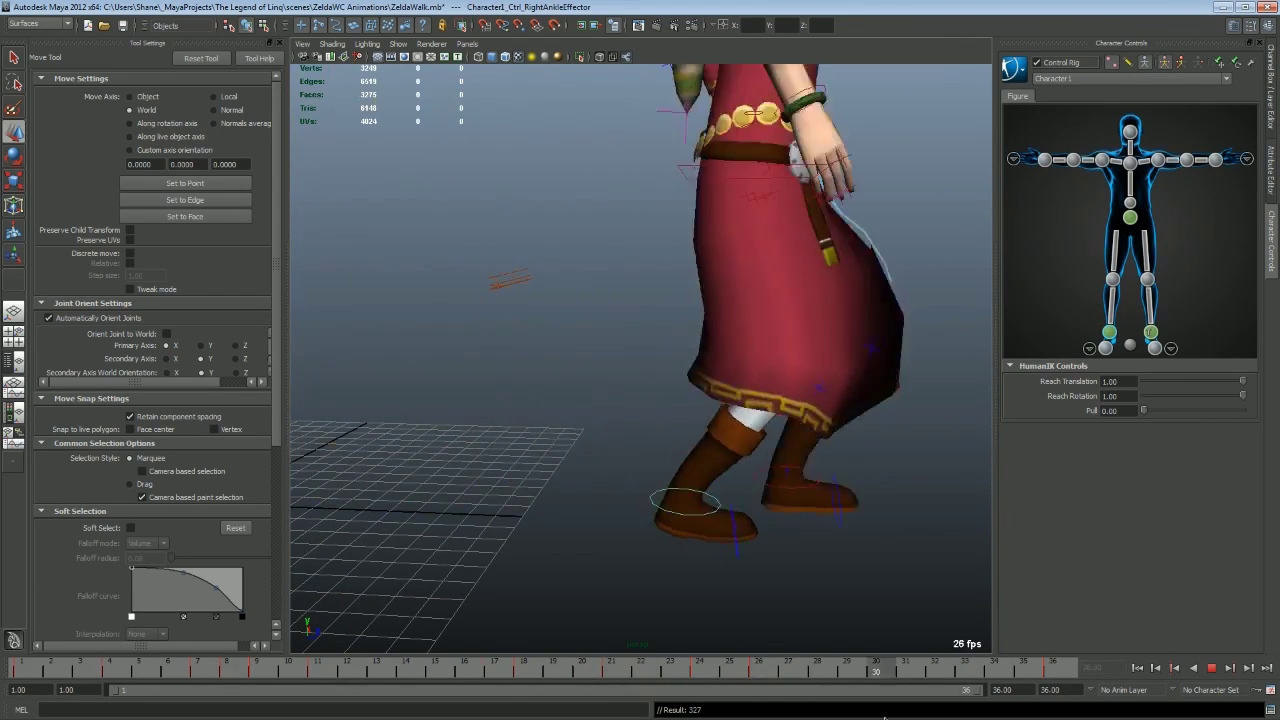
scroll(600, 520, down, 3)
scroll(558, 552, down, 3)
key(q)
key(ctrl+s)
drag(57, 667, 20, 667)
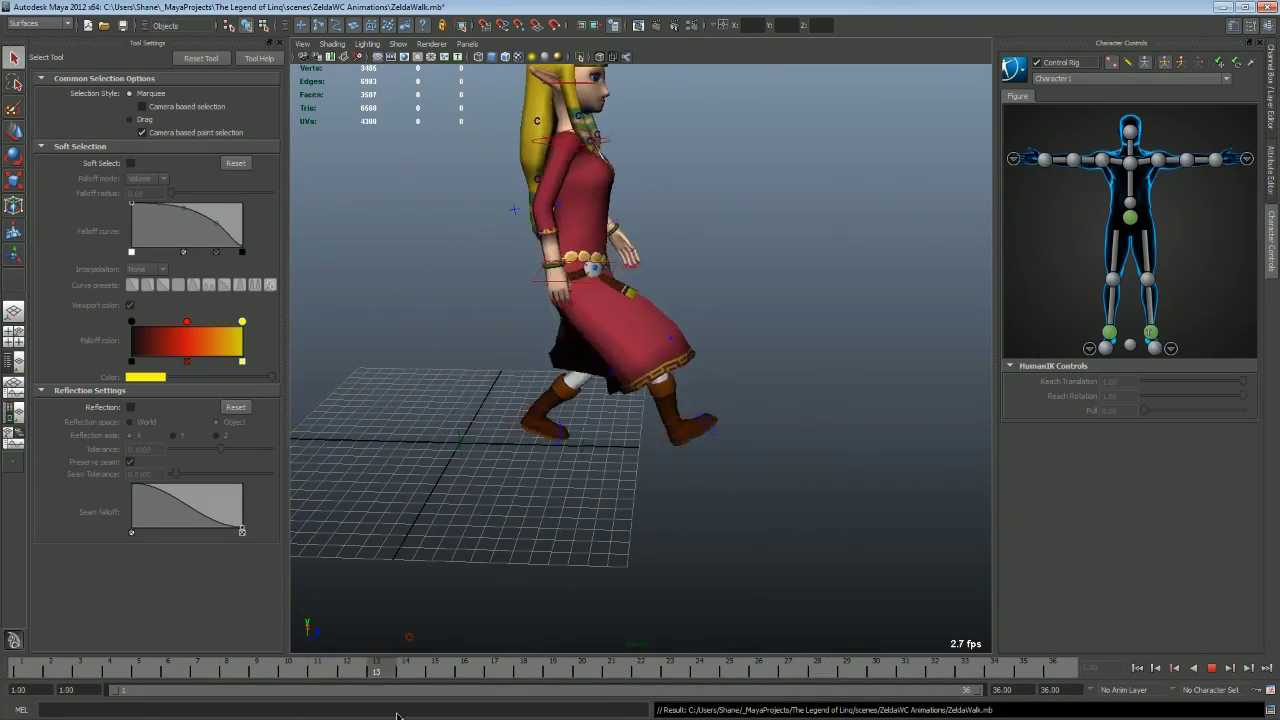
- Select the left ankle and foot effectors and inspect their pose at frame 11
scroll(563, 486, up, 5)
click(615, 410)
key(w)
key(alt+v)
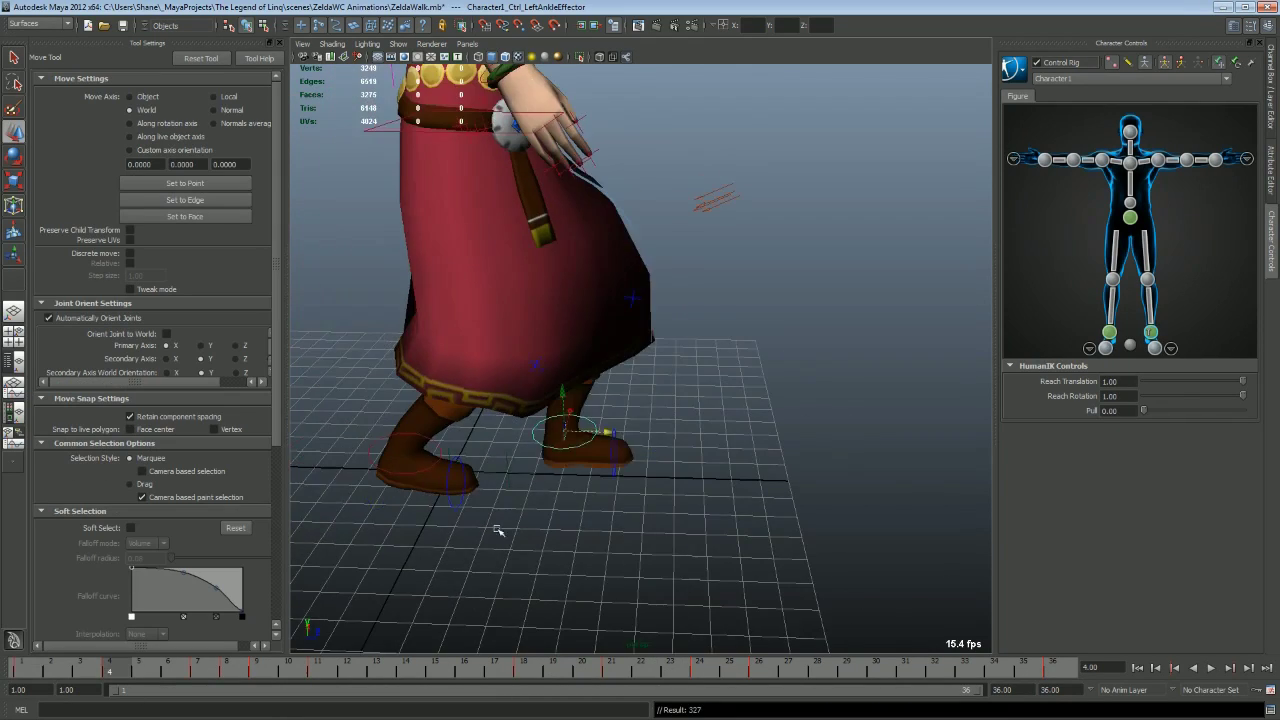
scroll(560, 400, down, 3)
scroll(560, 400, up, 2)
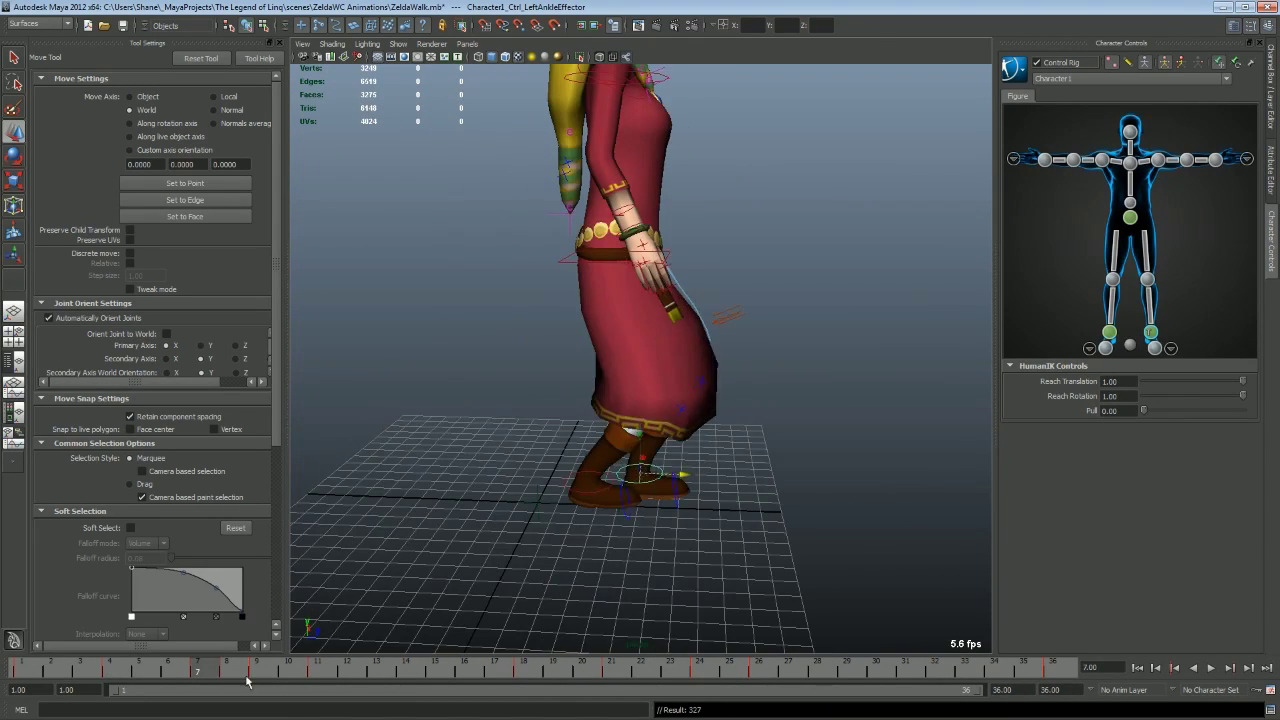
click(307, 671)
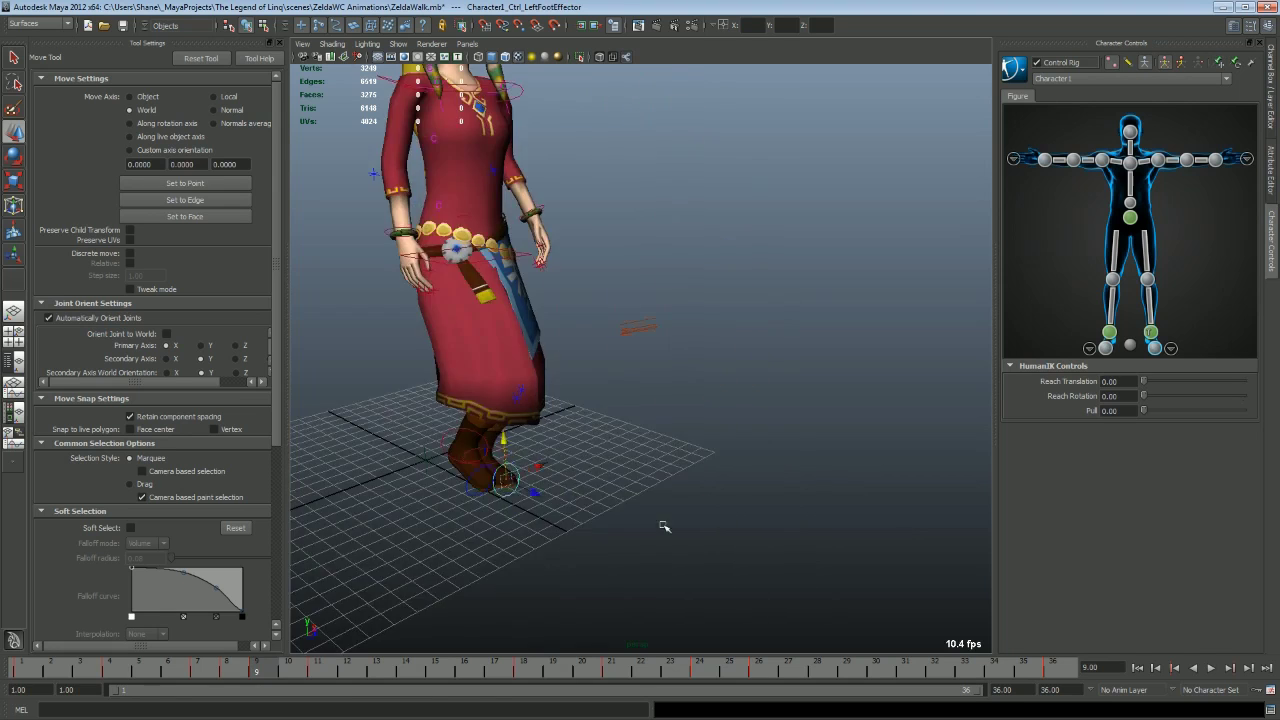
click(663, 442)
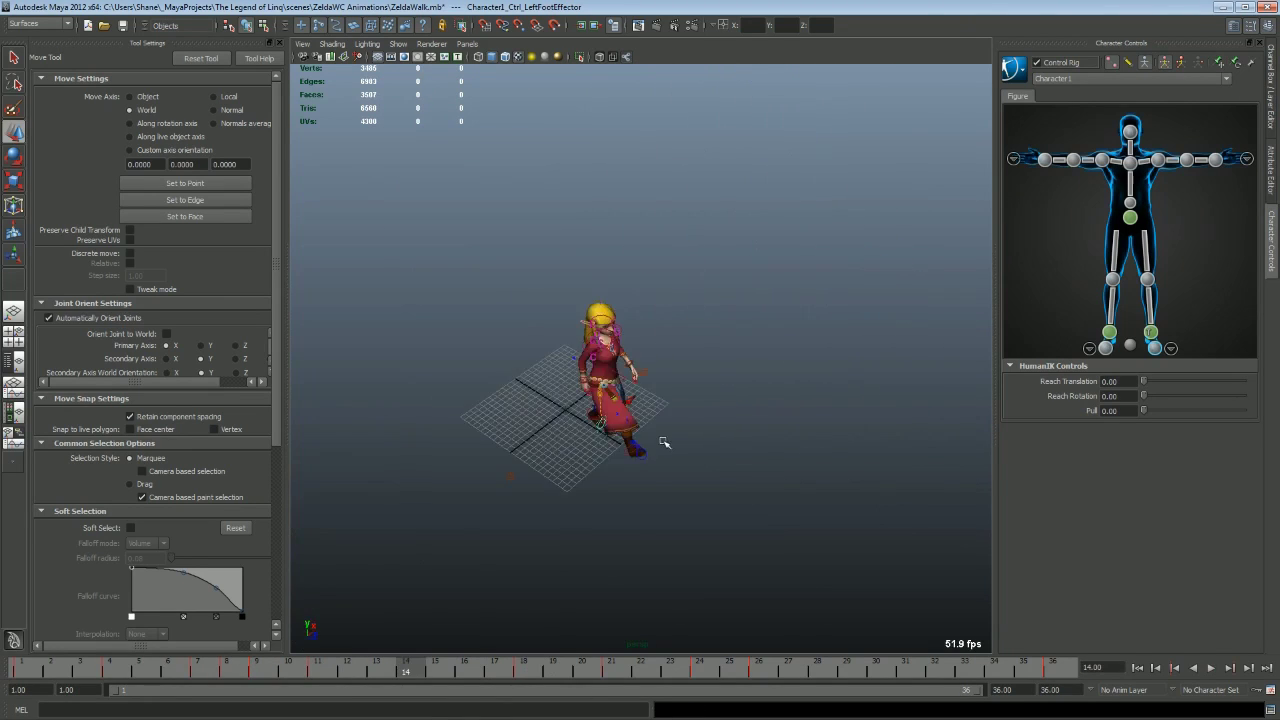
click(331, 668)
scroll(744, 501, up, 2)
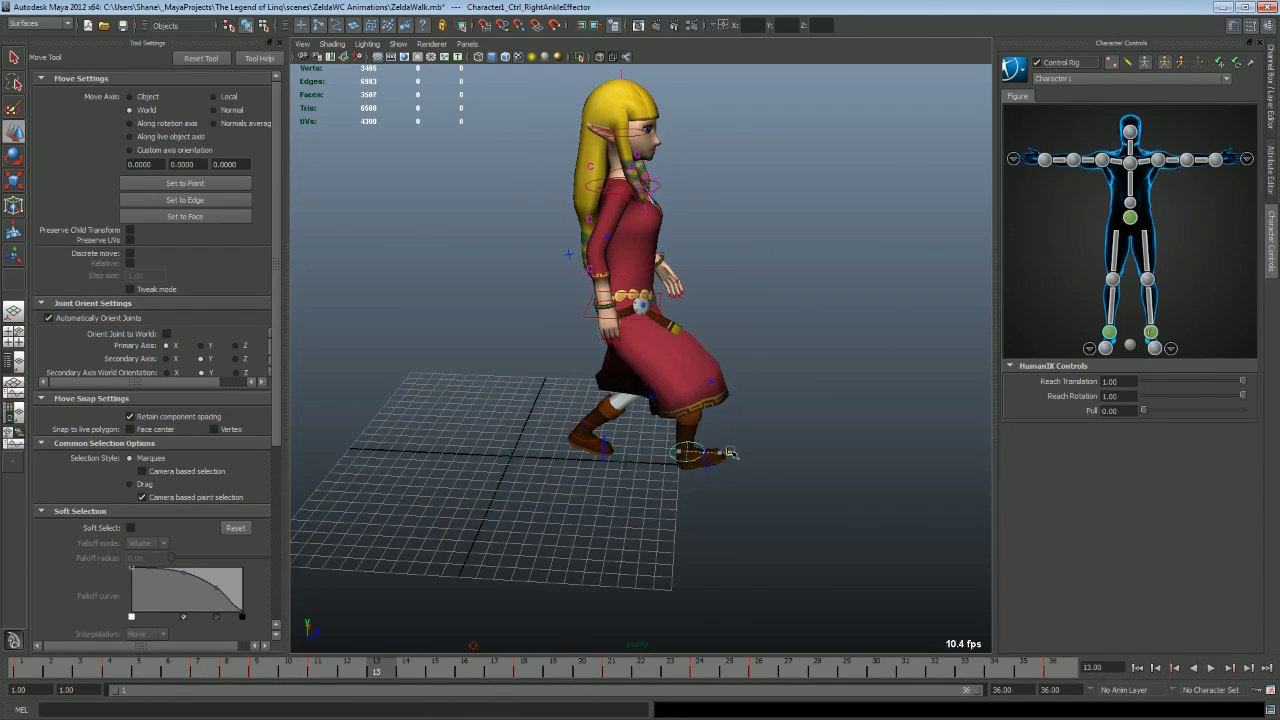
click(322, 670)
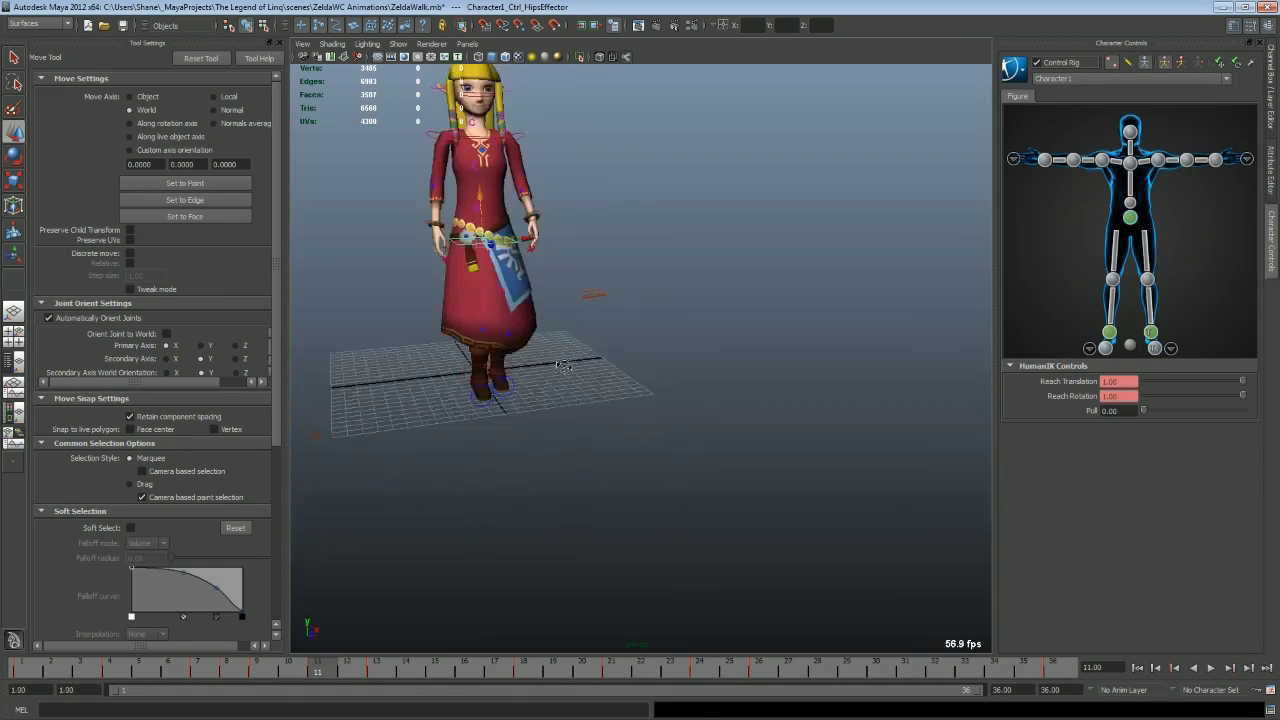
- Review the right and left ankle effectors during playback, stopping at frames 7 and 26
key(e)
click(557, 447)
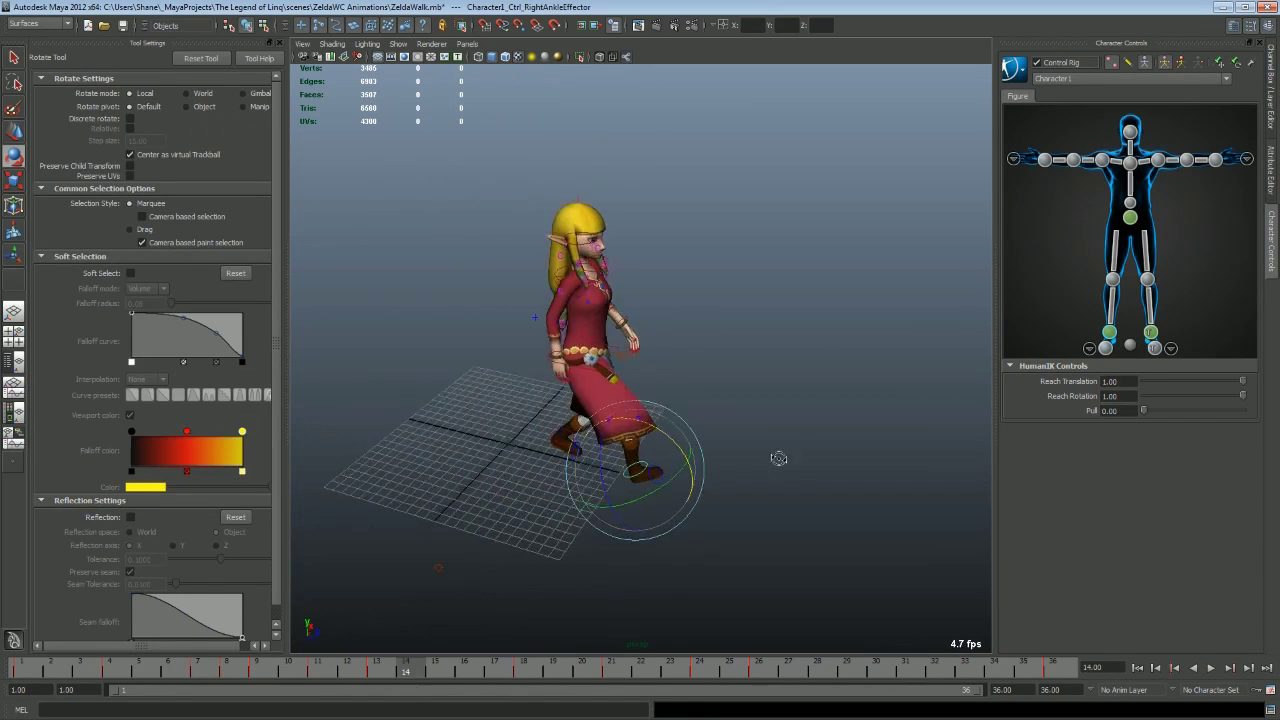
key(alt+v)
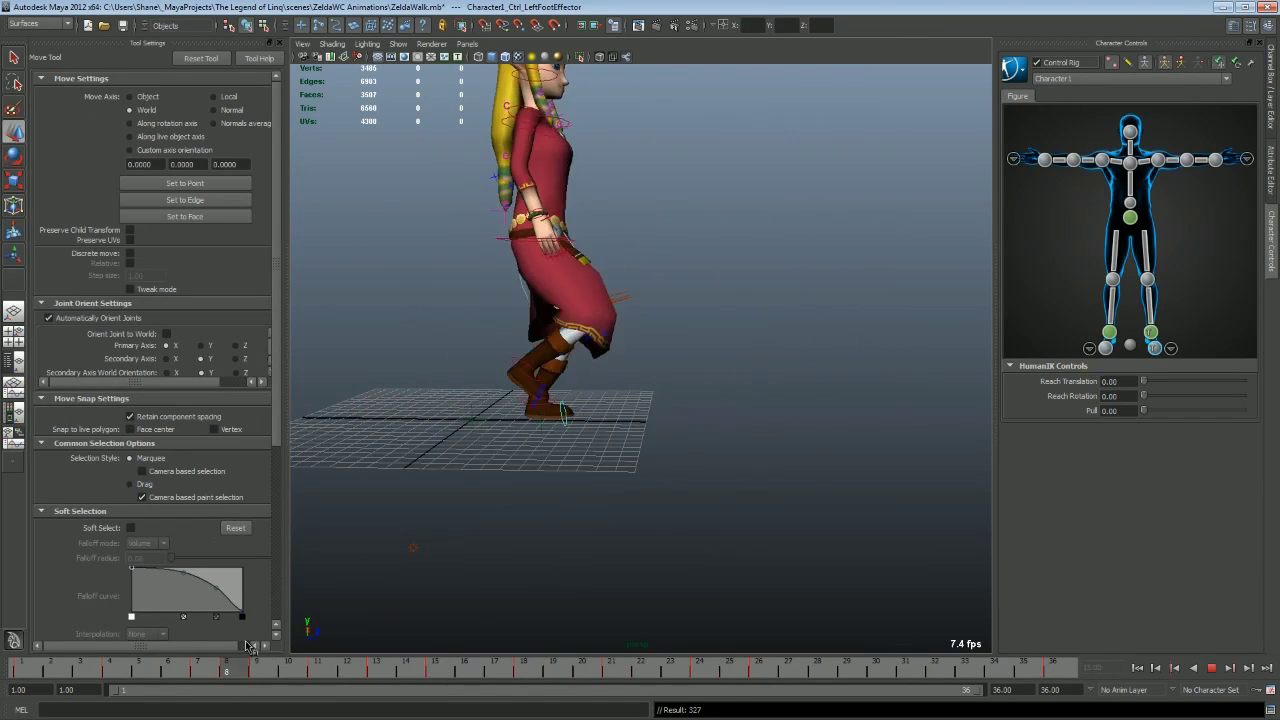
key(alt+v)
key(w)
click(520, 360)
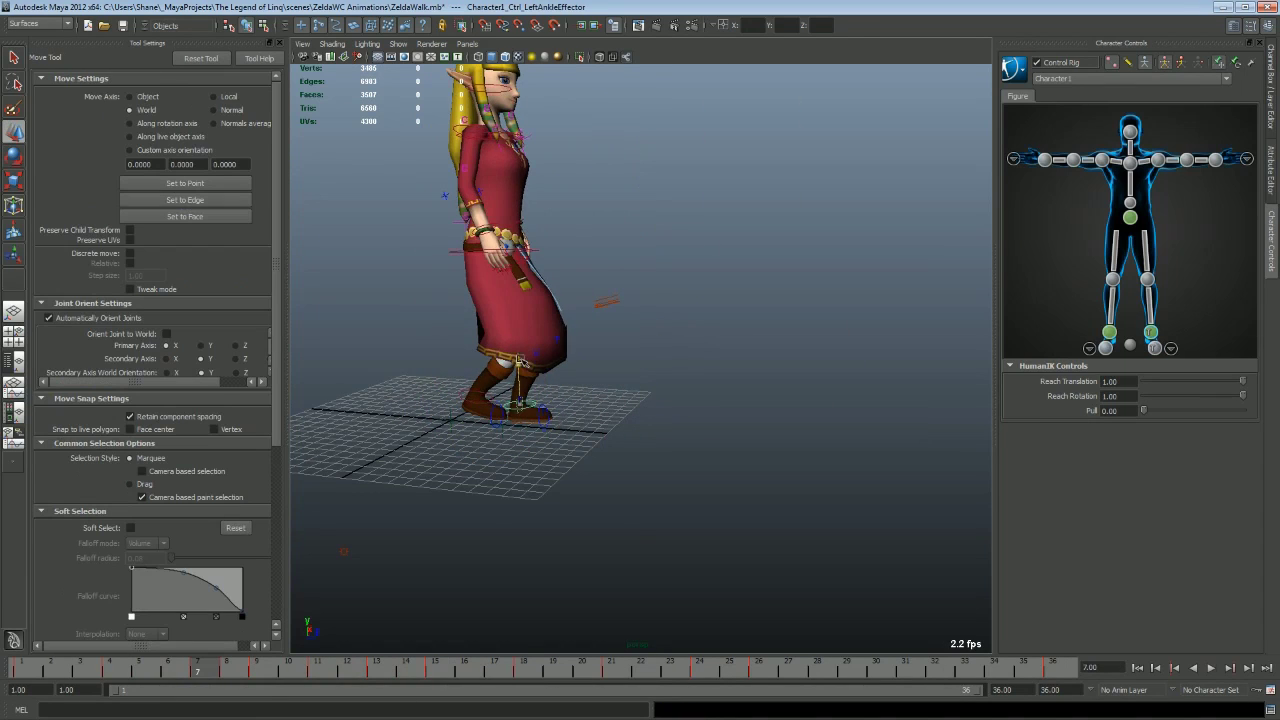
key(alt+v)
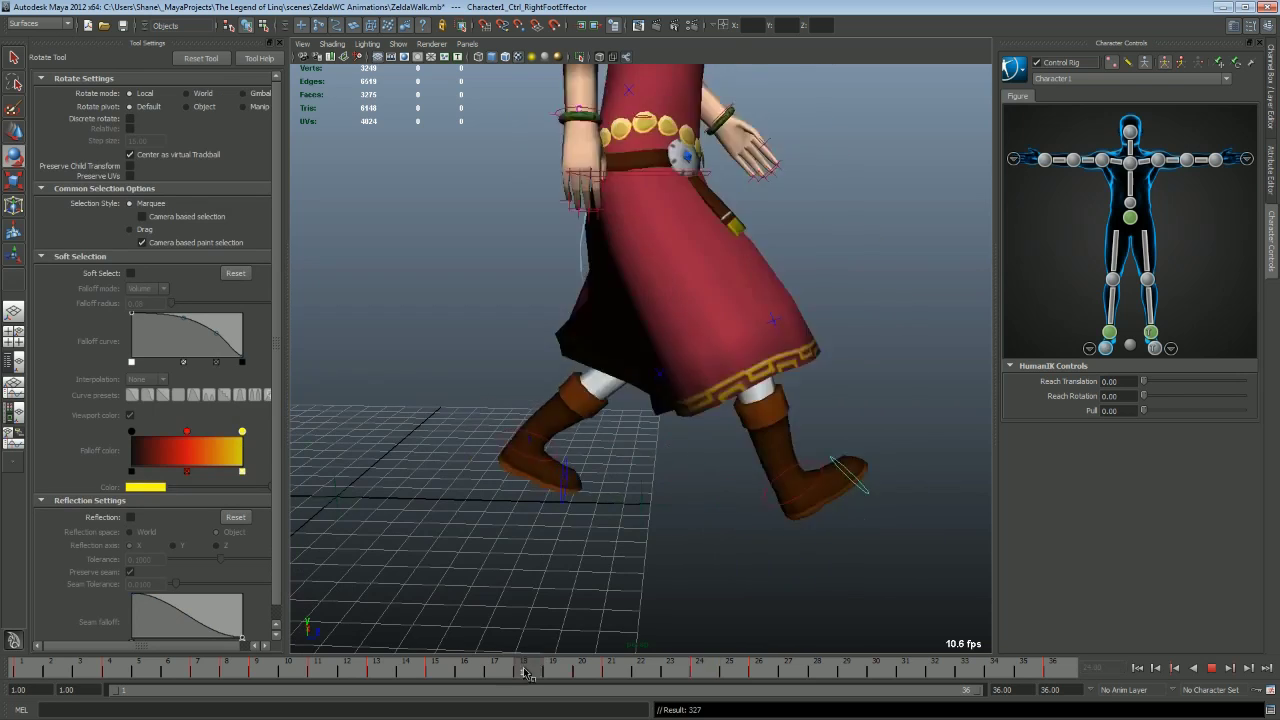
key(alt+v)
- Check the right foot and ankle effectors at frames 18 and 24
click(846, 488)
key(alt+v)
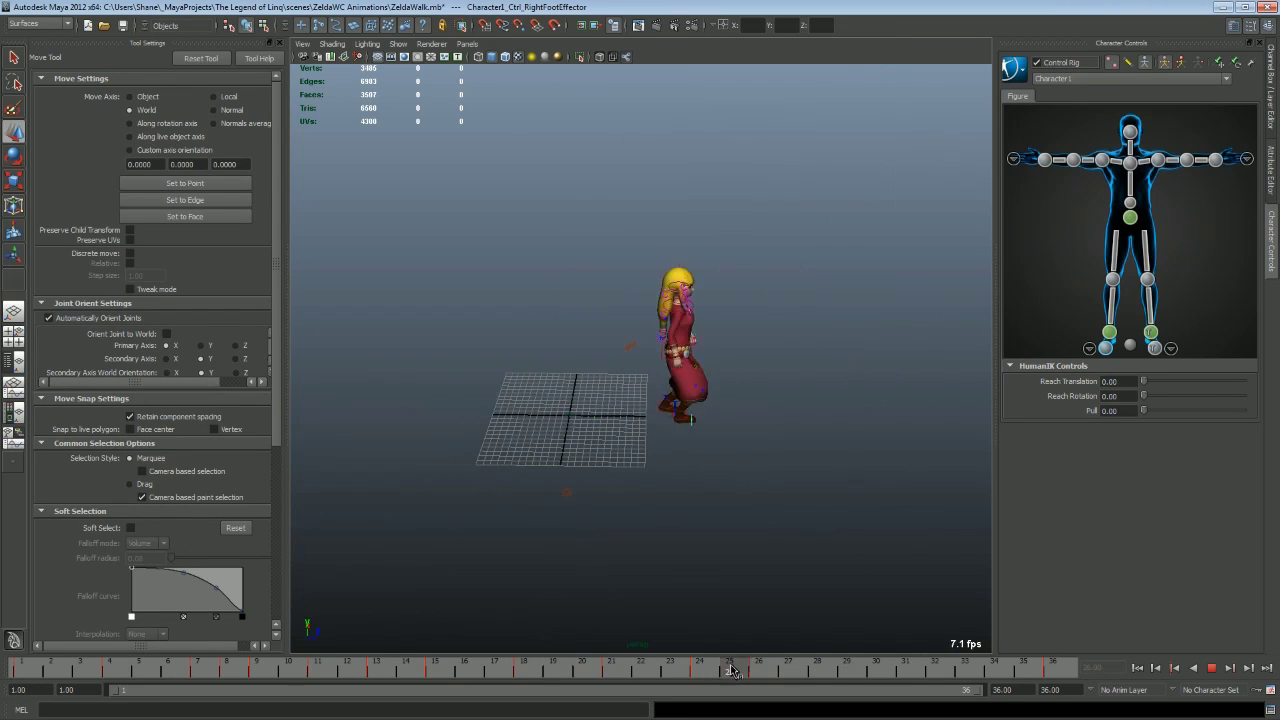
key(alt+v)
key(alt+v)
alt+drag(823, 509, 620, 472)
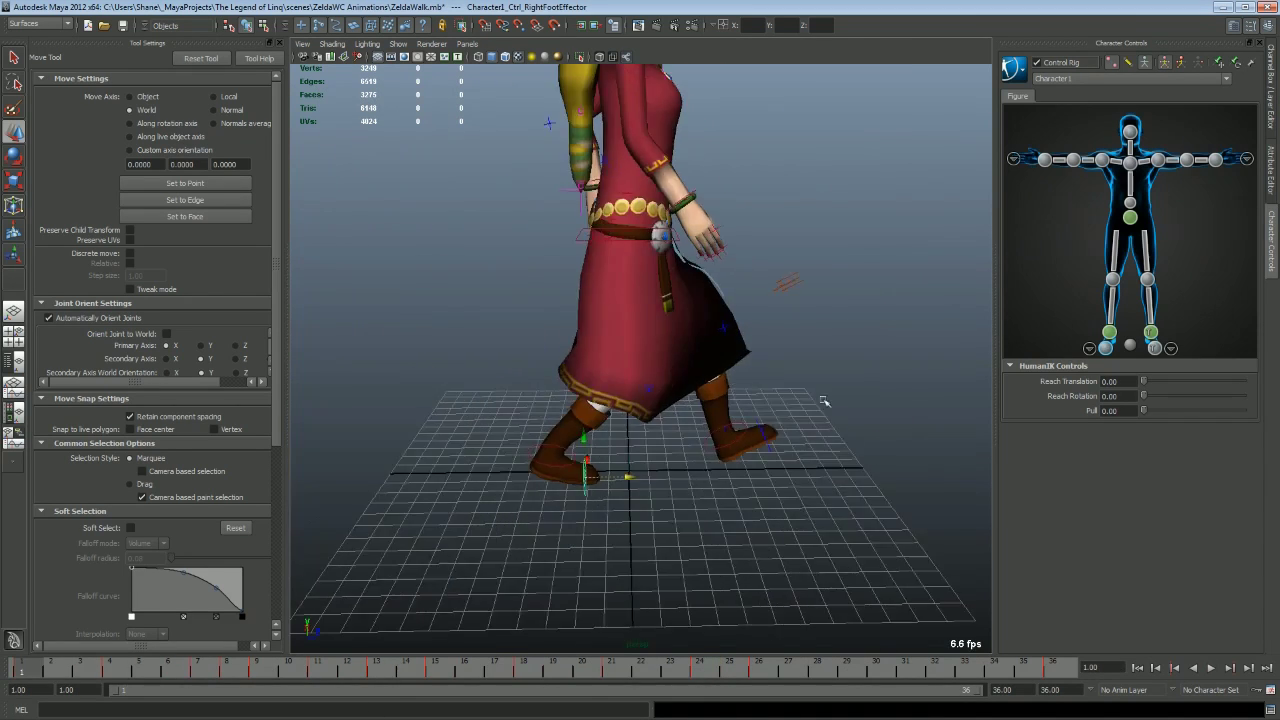
alt+right_drag(620, 472, 27, 668)
drag(1062, 652, 920, 683)
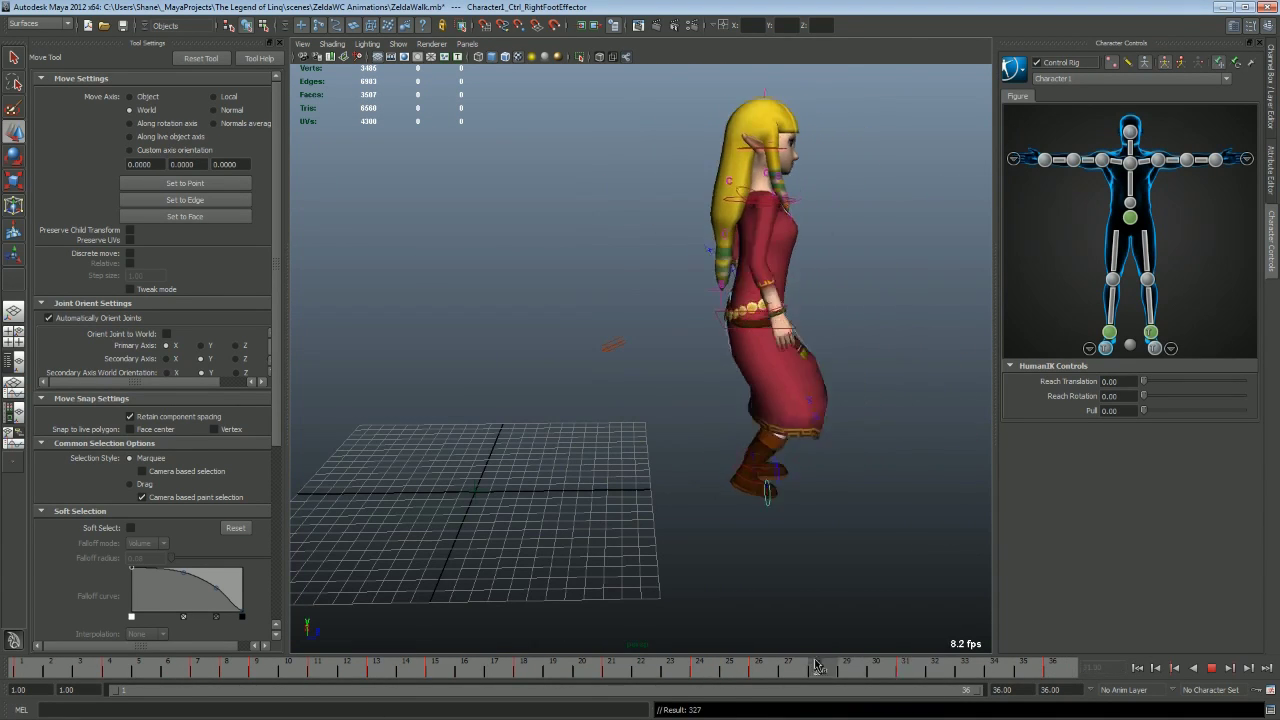
key(alt+v)
click(779, 478)
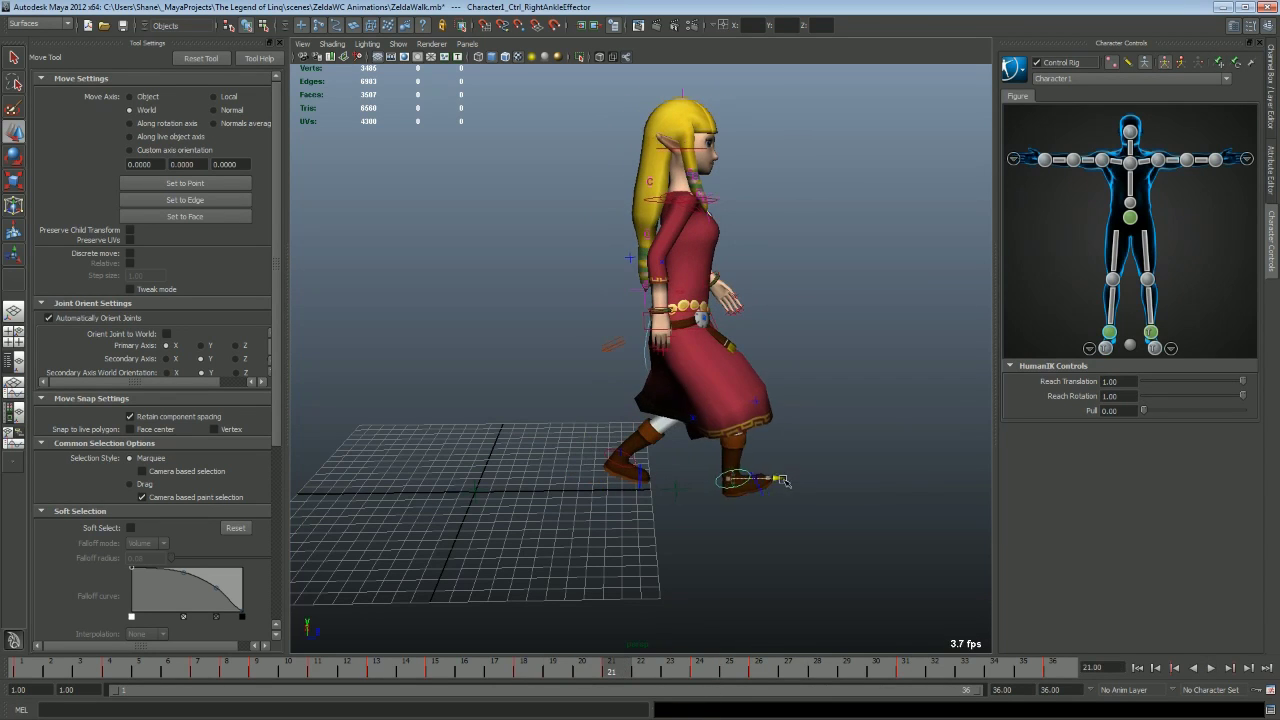
click(699, 511)
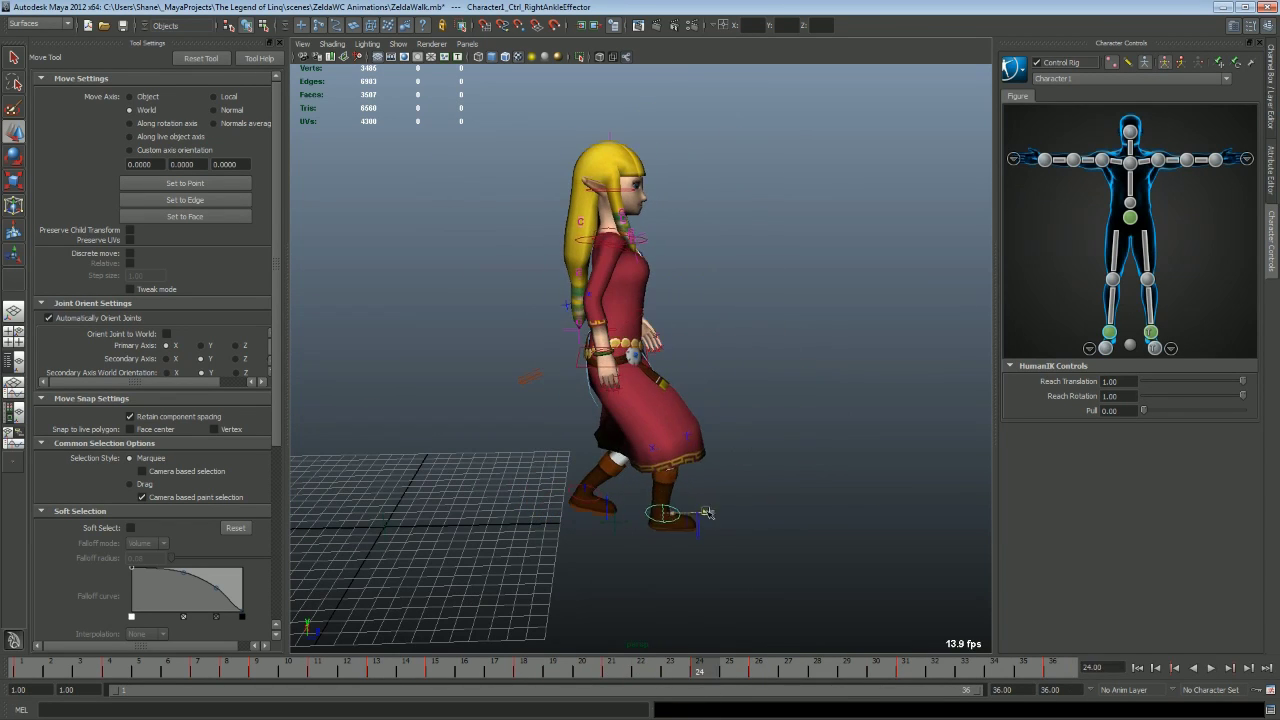
key(alt+v)
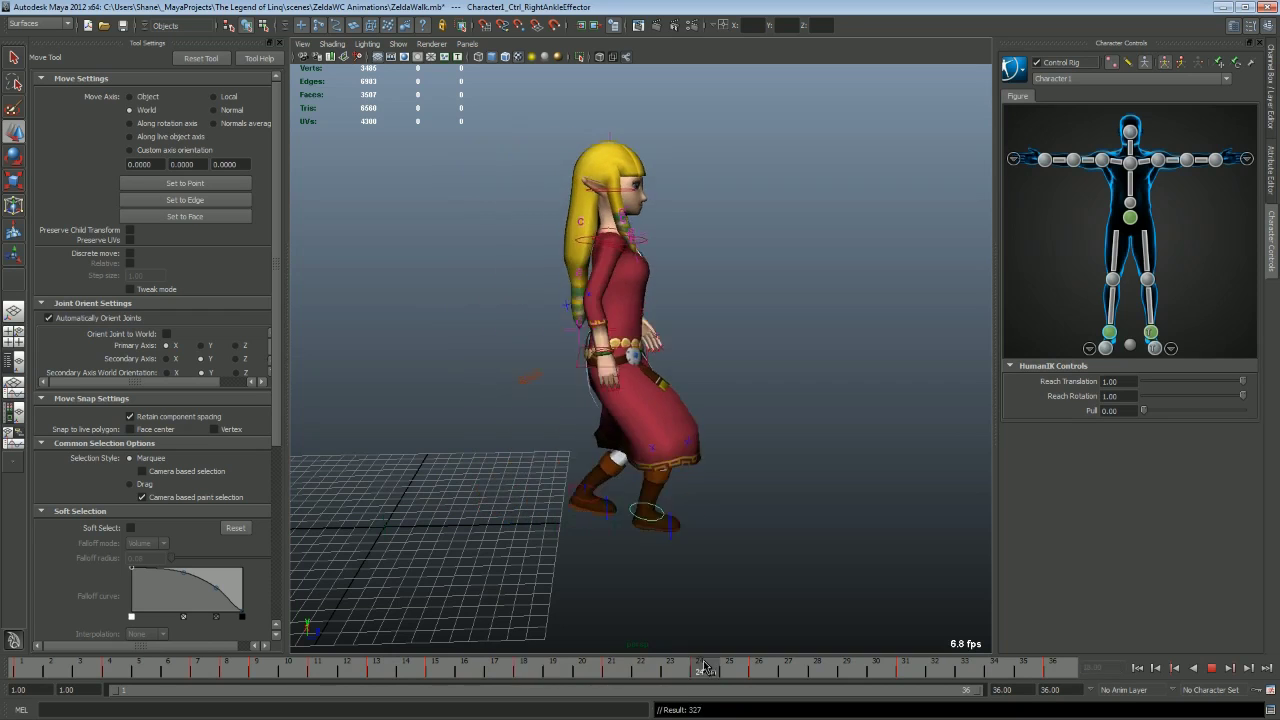
- Inspect the feet and hips effector at frame 28, then show the Graph Editor beside the viewport
alt+drag(700, 470, 717, 483)
click(817, 670)
click(685, 530)
alt+right_drag(700, 520, 740, 494)
click(739, 186)
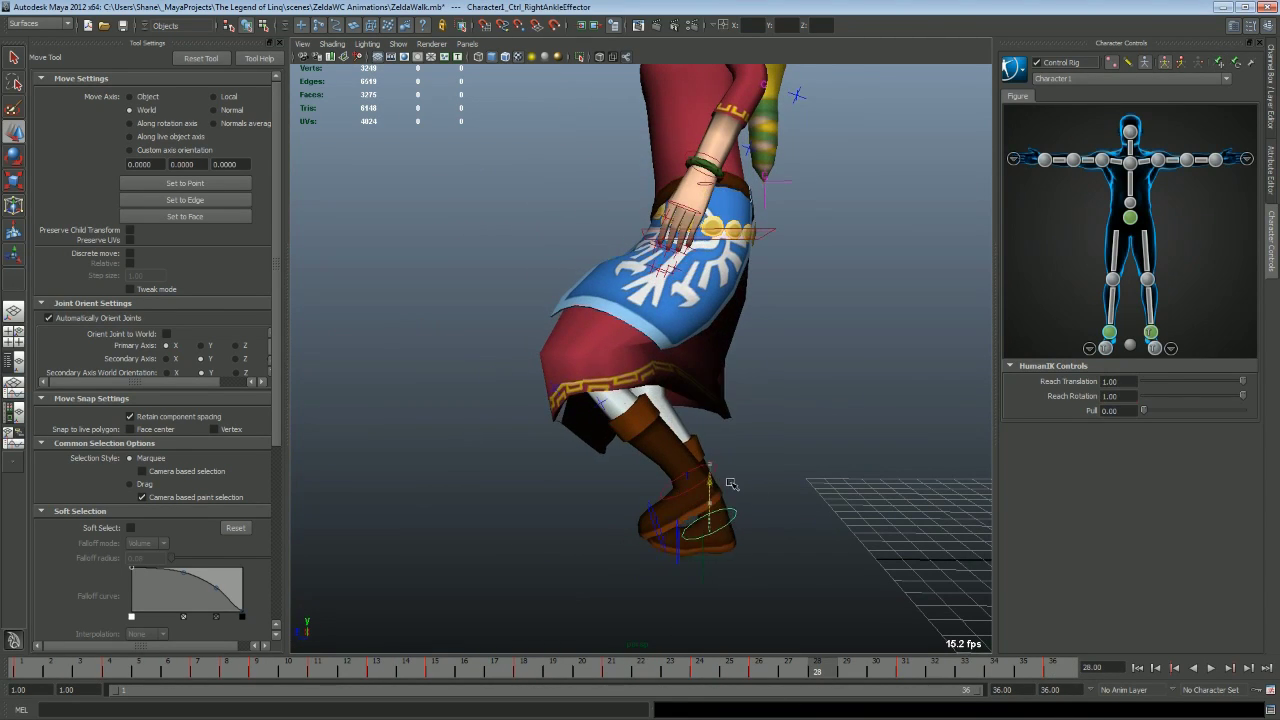
key(e)
alt+drag(731, 484, 549, 254)
key(q)
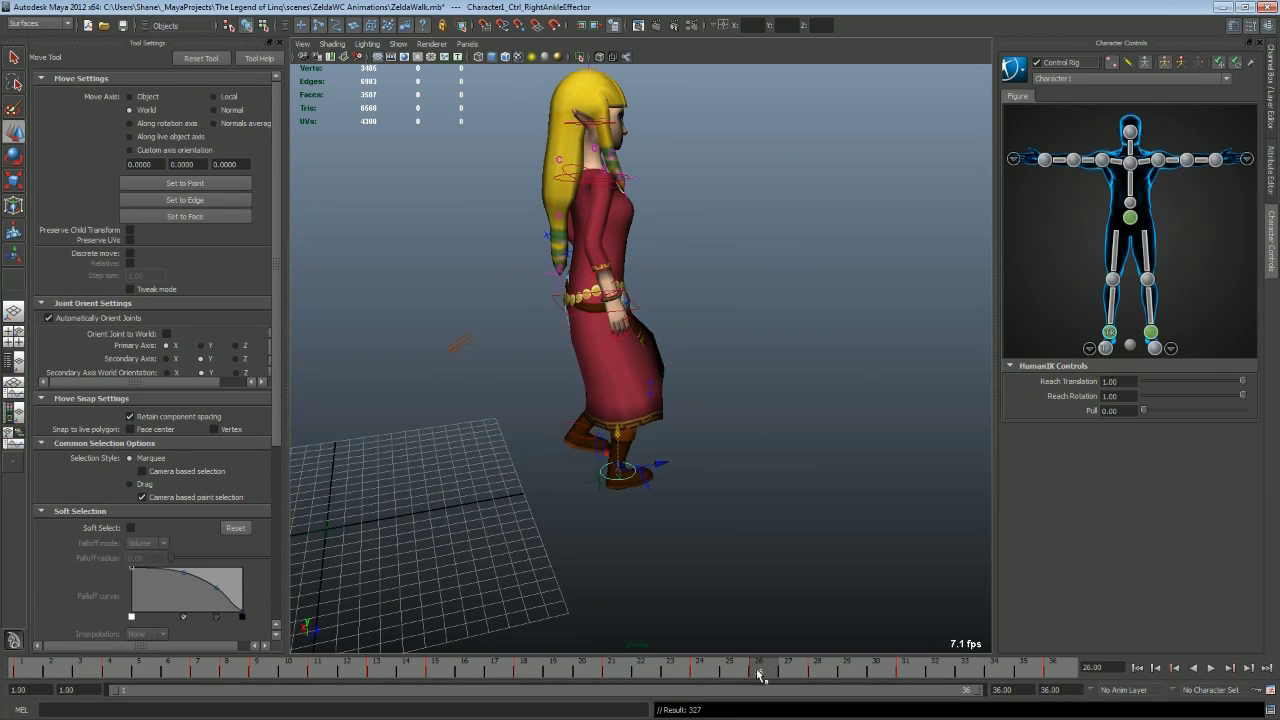
key(alt+v)
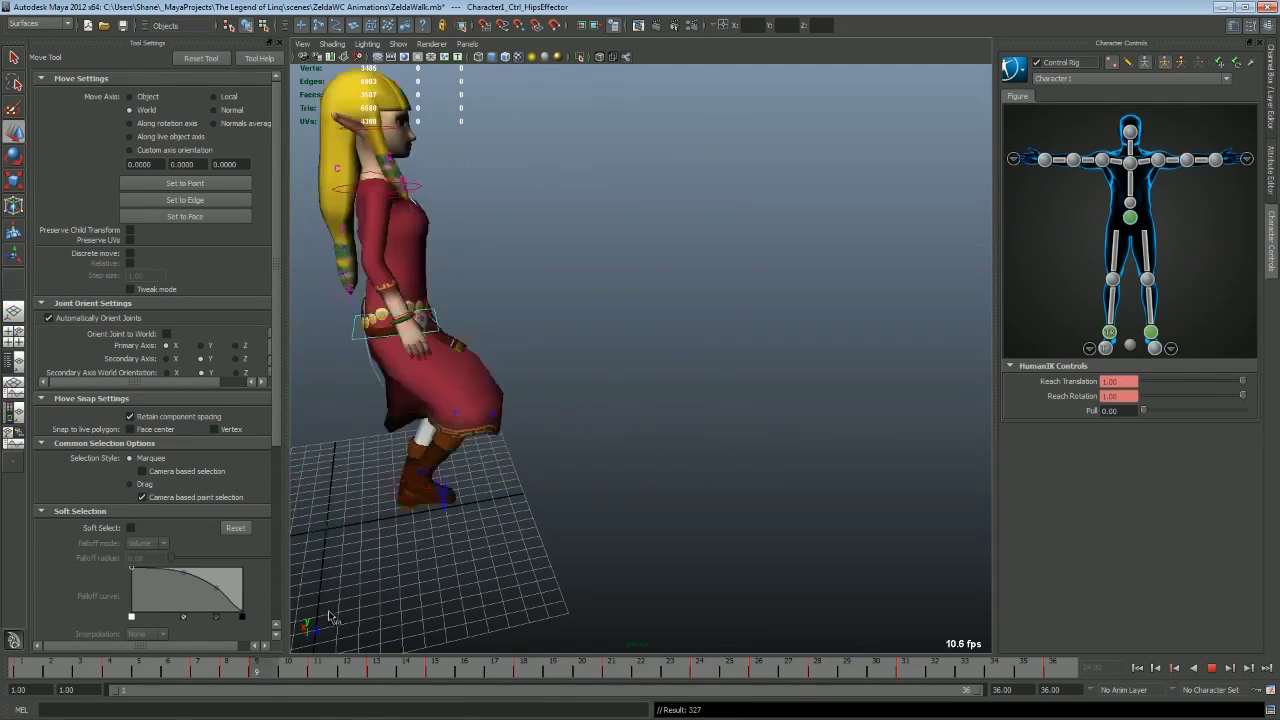
key(q)
alt+drag(330, 617, 706, 495)
key(alt+v)
click(14, 385)
- Review the hips Translate Y curve against playback, then save the scene
click(370, 407)
key(w)
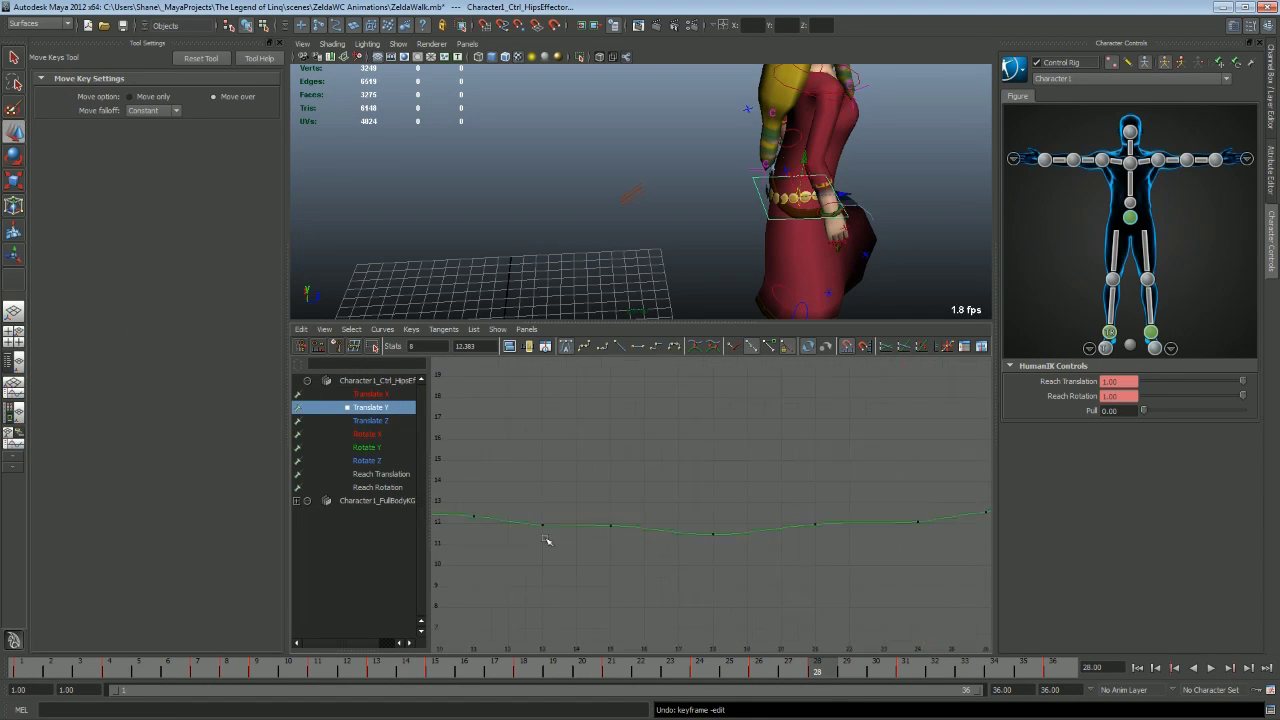
click(14, 312)
key(alt+v)
mouse_move(560, 500)
alt+mouse_down()
mouse_move(296, 647)
mouse_move(443, 586)
alt+mouse_up()
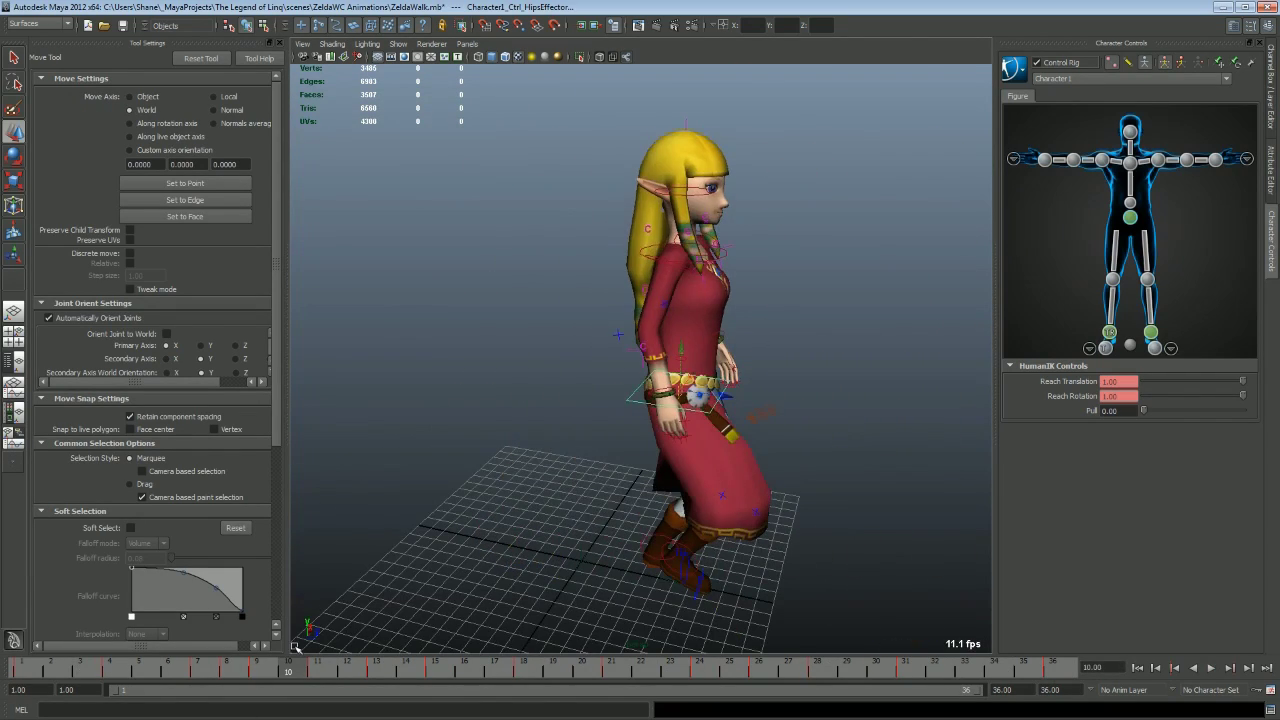
click(643, 545)
click(14, 385)
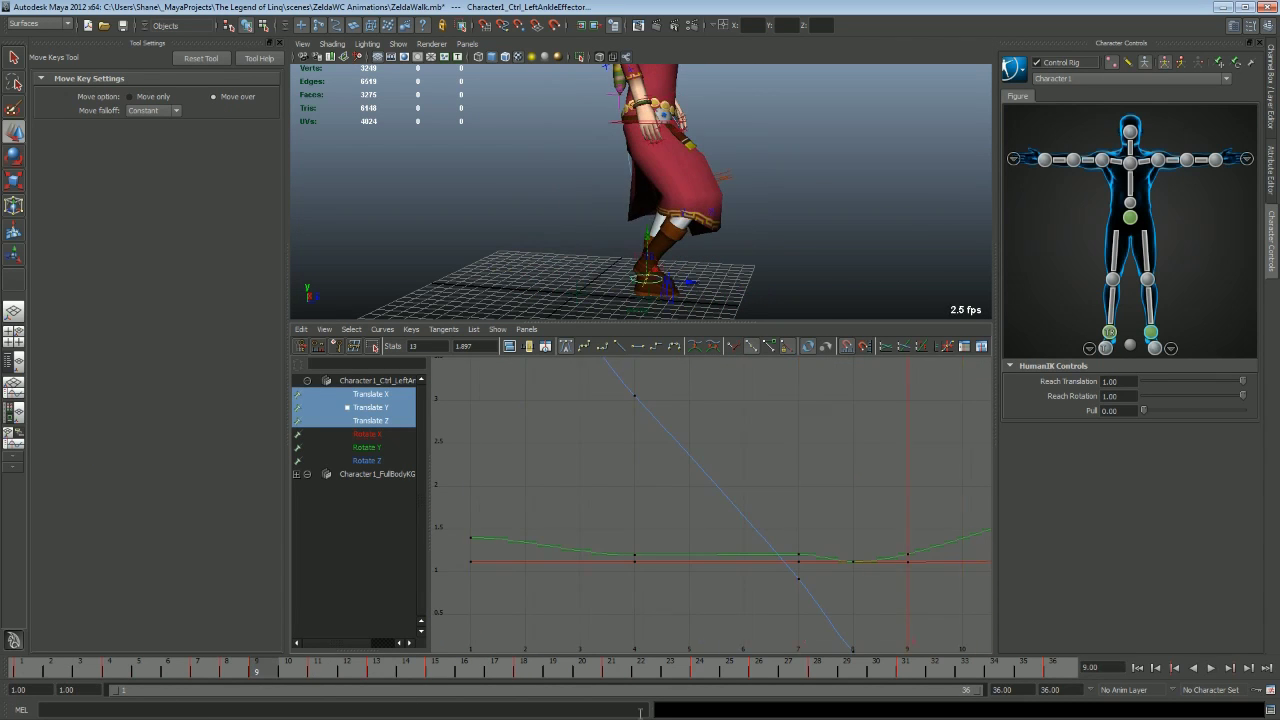
key(q)
key(ctrl+s)
- Select the left foot effector's key at frame 9 and raise it in the Graph Editor
alt+middle_drag(727, 584, 745, 525)
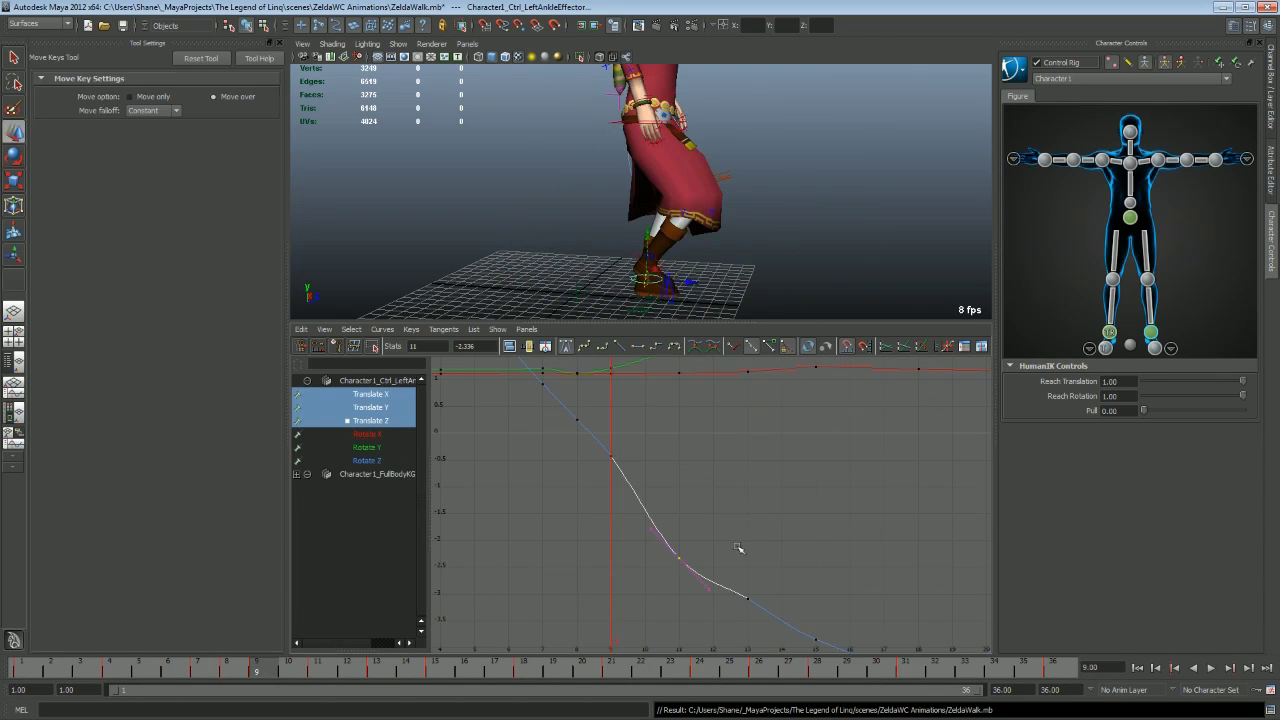
alt+right_drag(626, 555, 778, 528)
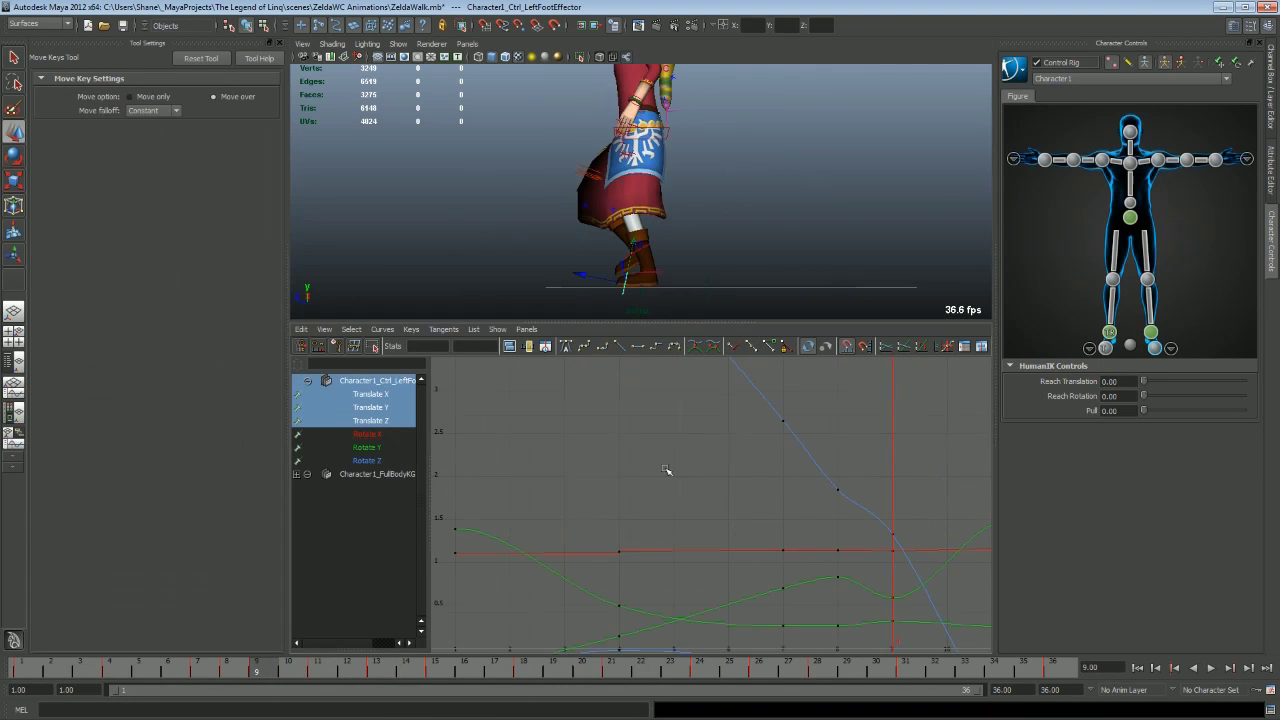
click(675, 231)
key(e)
click(95, 669)
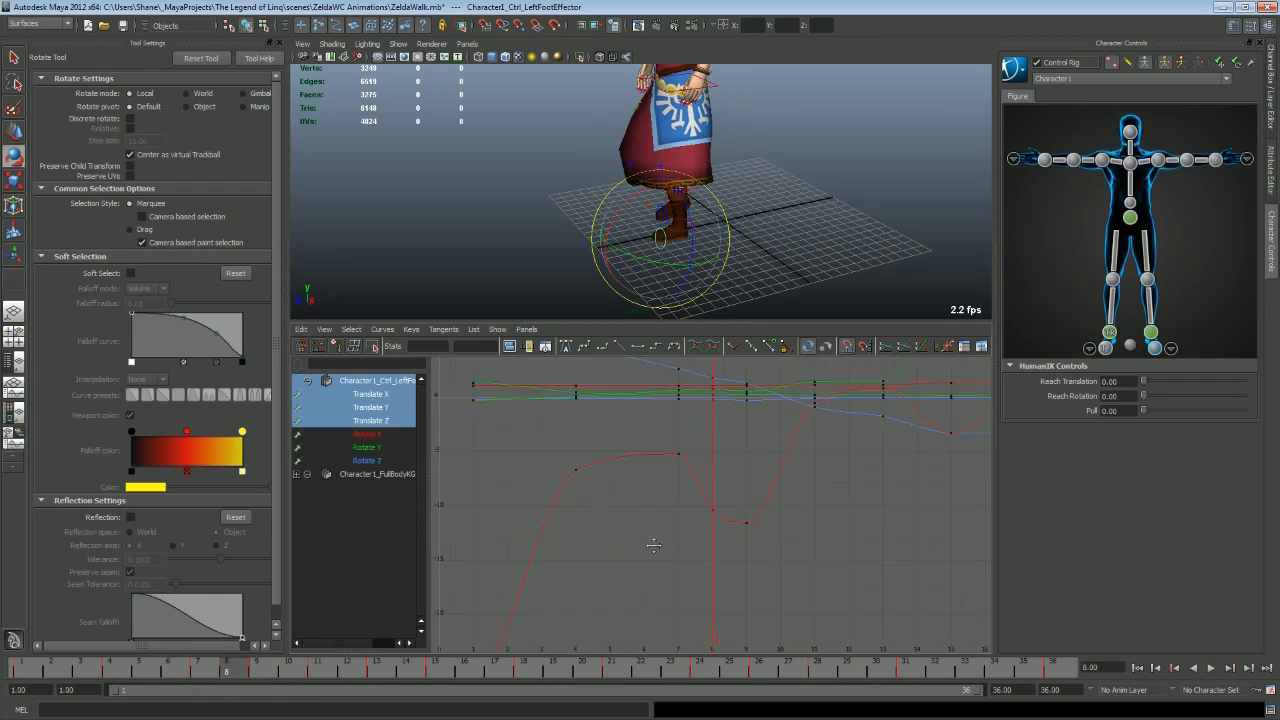
click(726, 477)
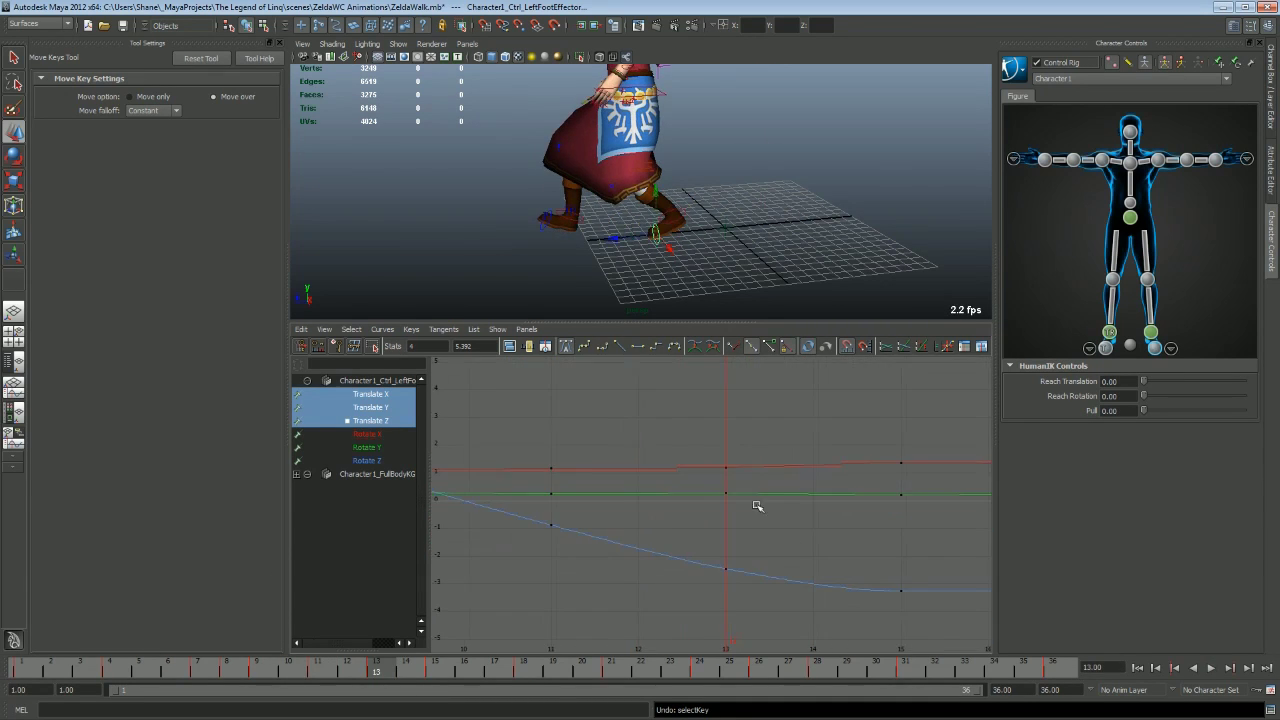
key(w)
key(f)
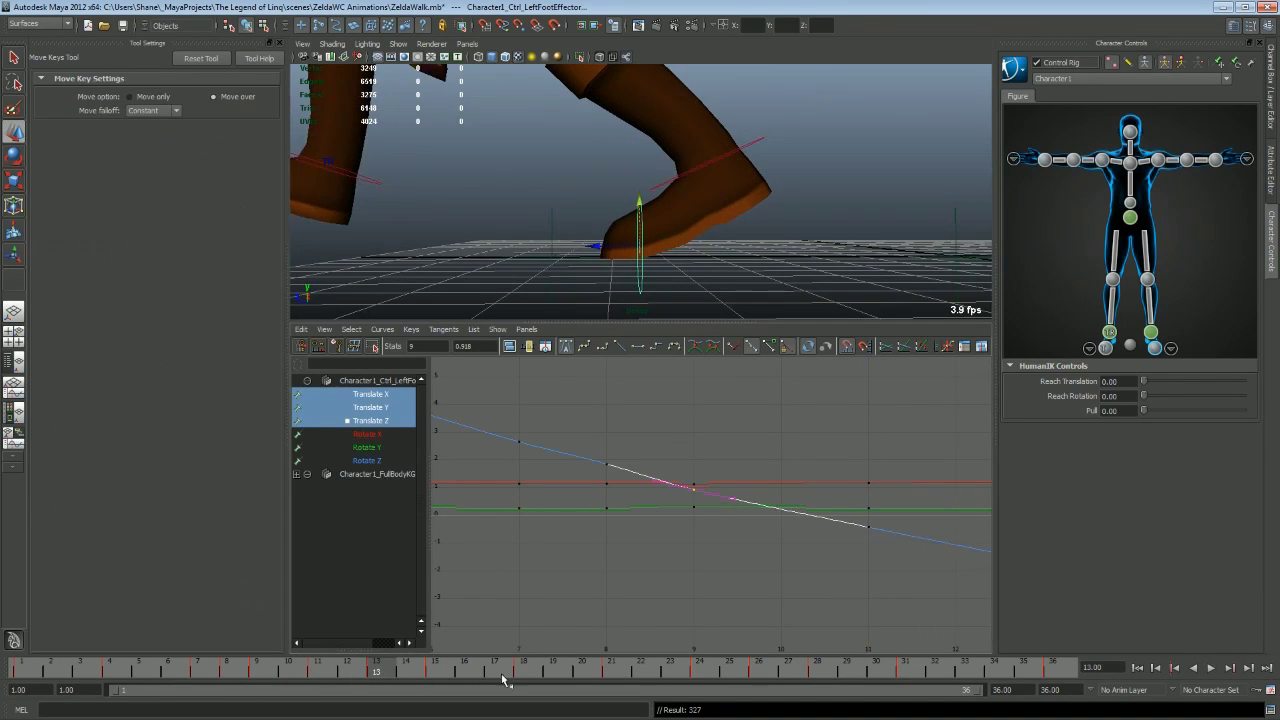
- Scrub through frames 8 to 14 to check the left foot's eased step
click(230, 677)
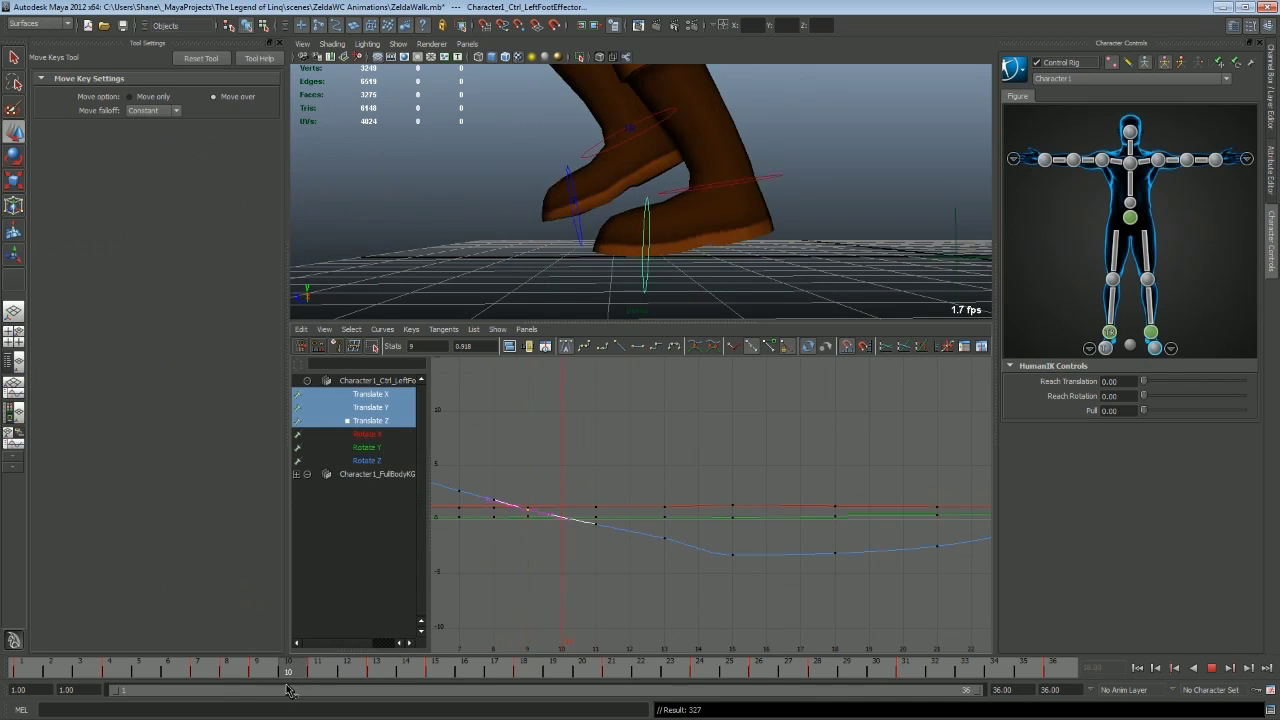
key(alt+v)
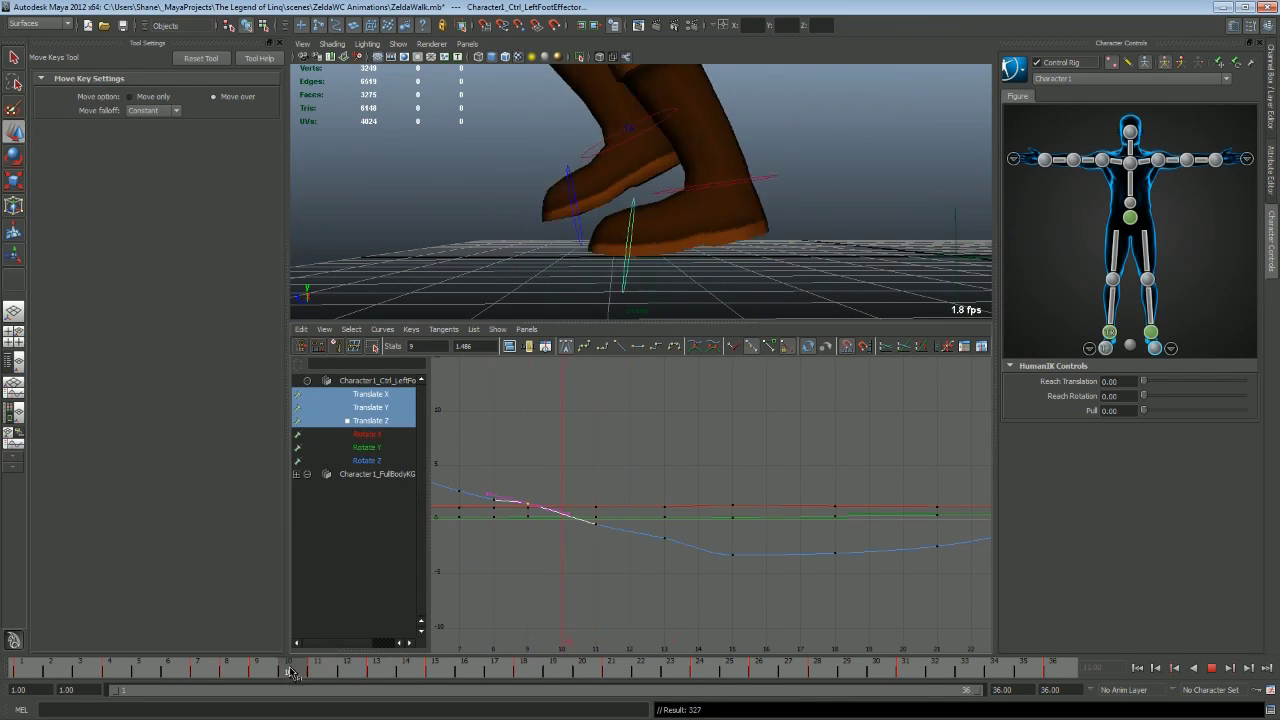
drag(315, 676, 406, 676)
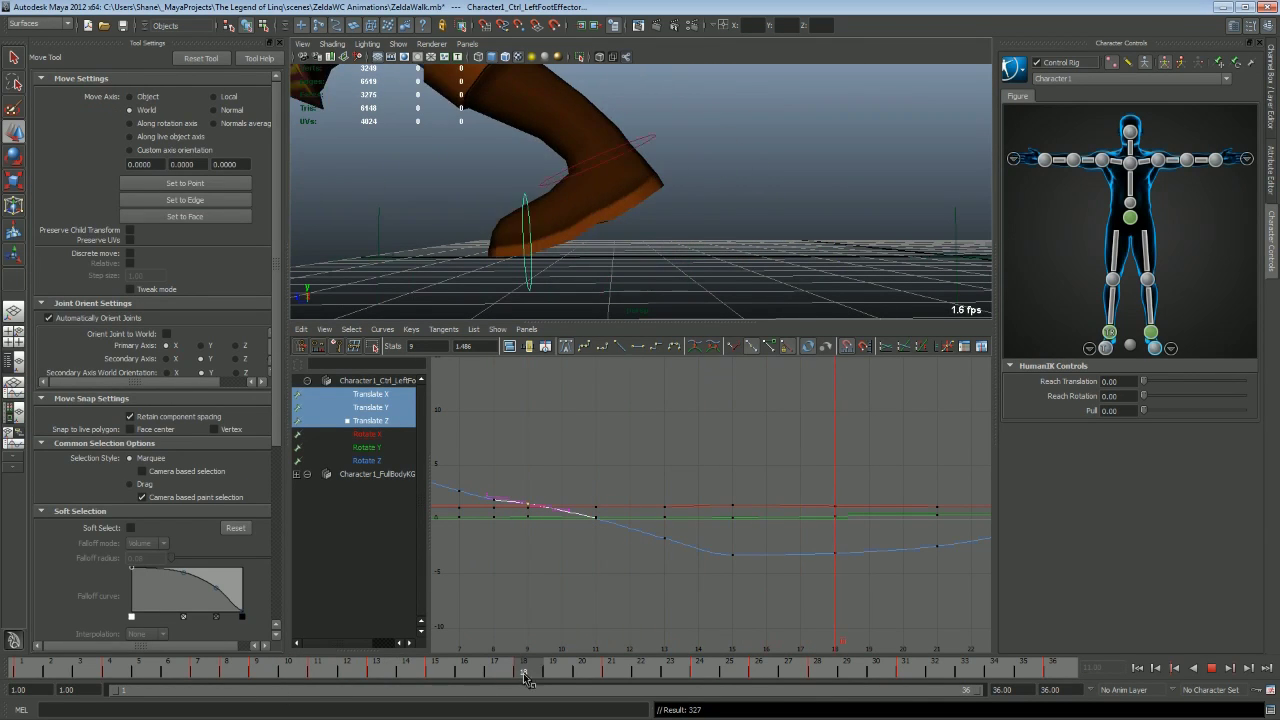
scroll(397, 170, down, 5)
key(f)
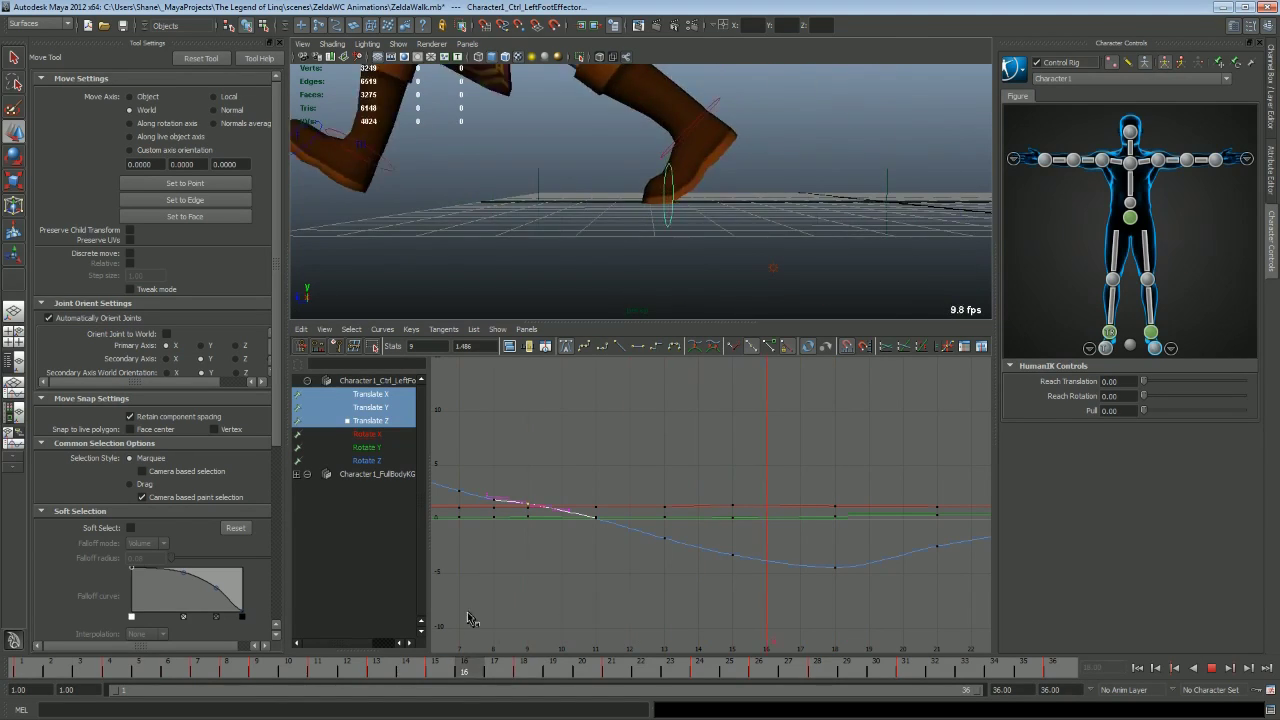
drag(288, 668, 434, 670)
click(685, 258)
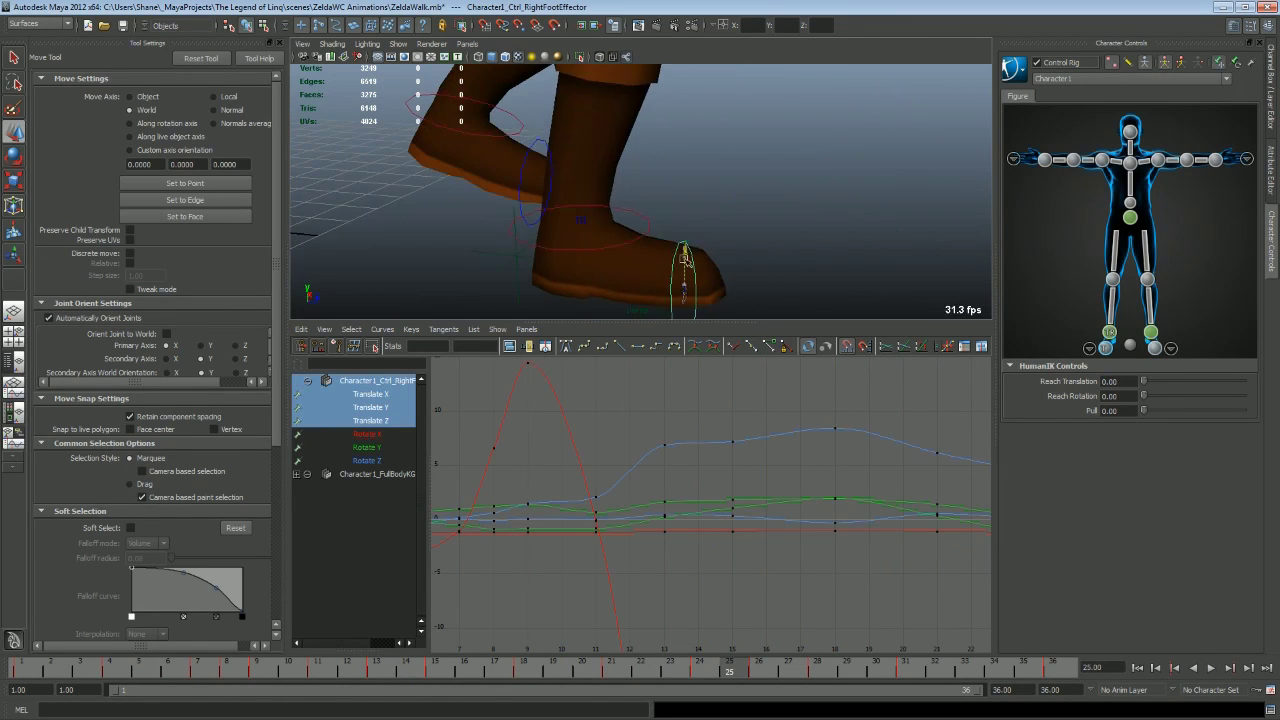
- Shift the RightAnkleEffector's frame-9 key to frame 8 and play back the walk
scroll(708, 277, down, 3)
key(f)
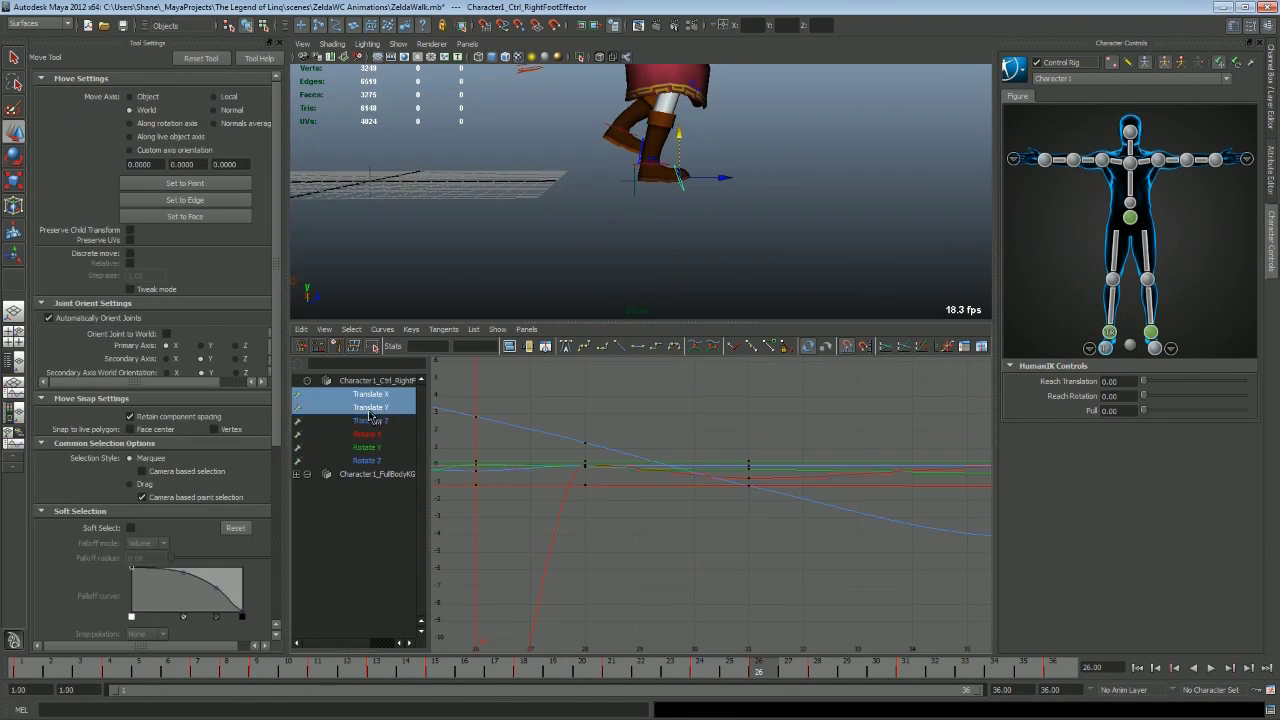
key(Up)
click(148, 674)
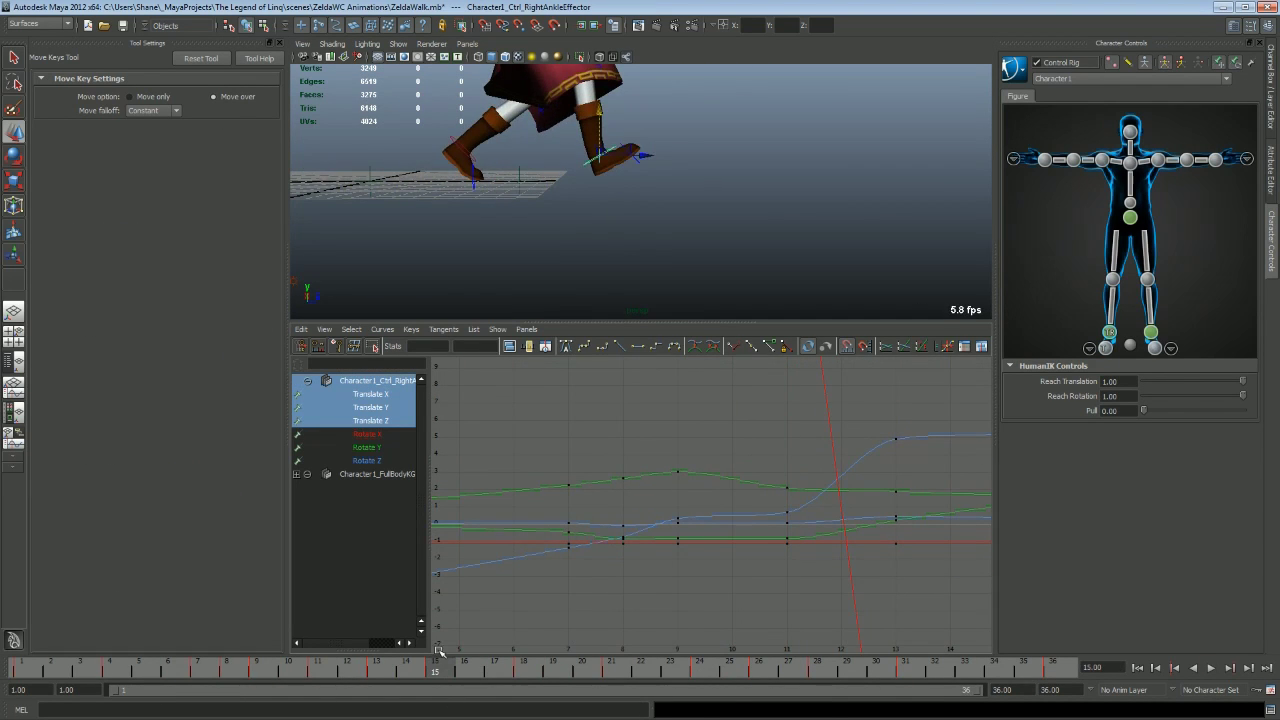
drag(632, 321, 632, 391)
click(675, 523)
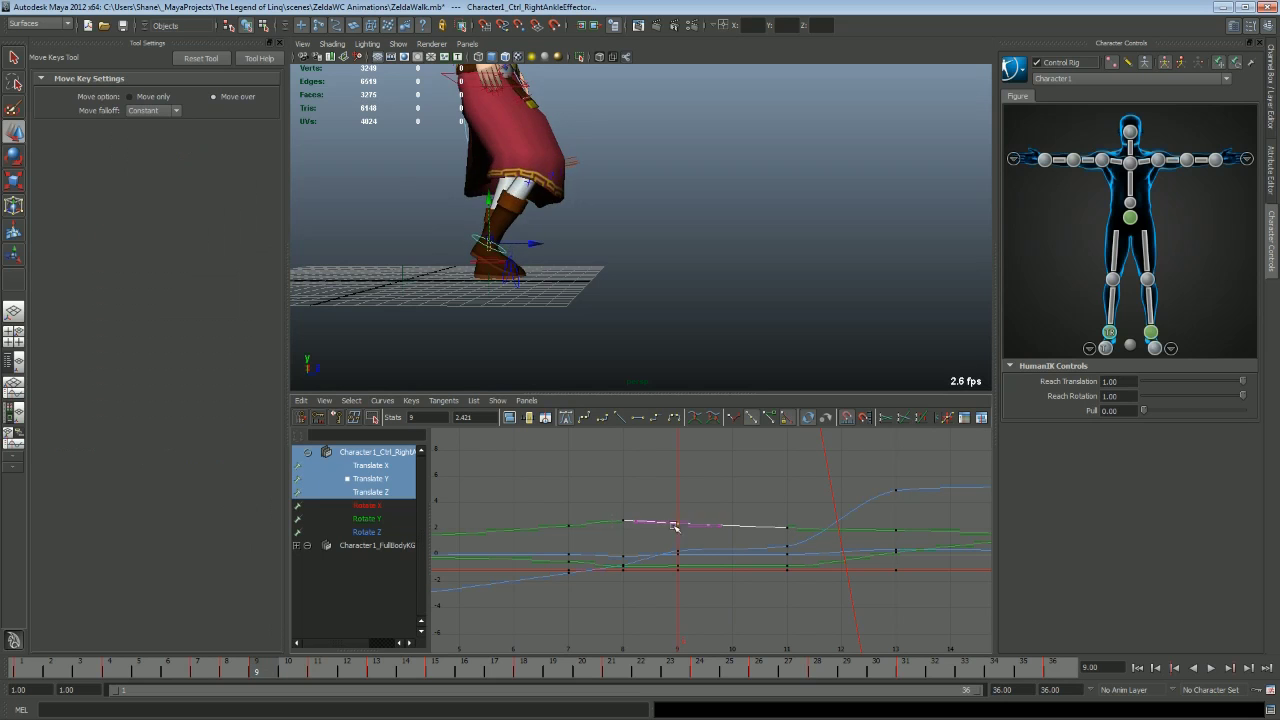
drag(675, 525, 623, 523)
key(alt+v)
key(f)
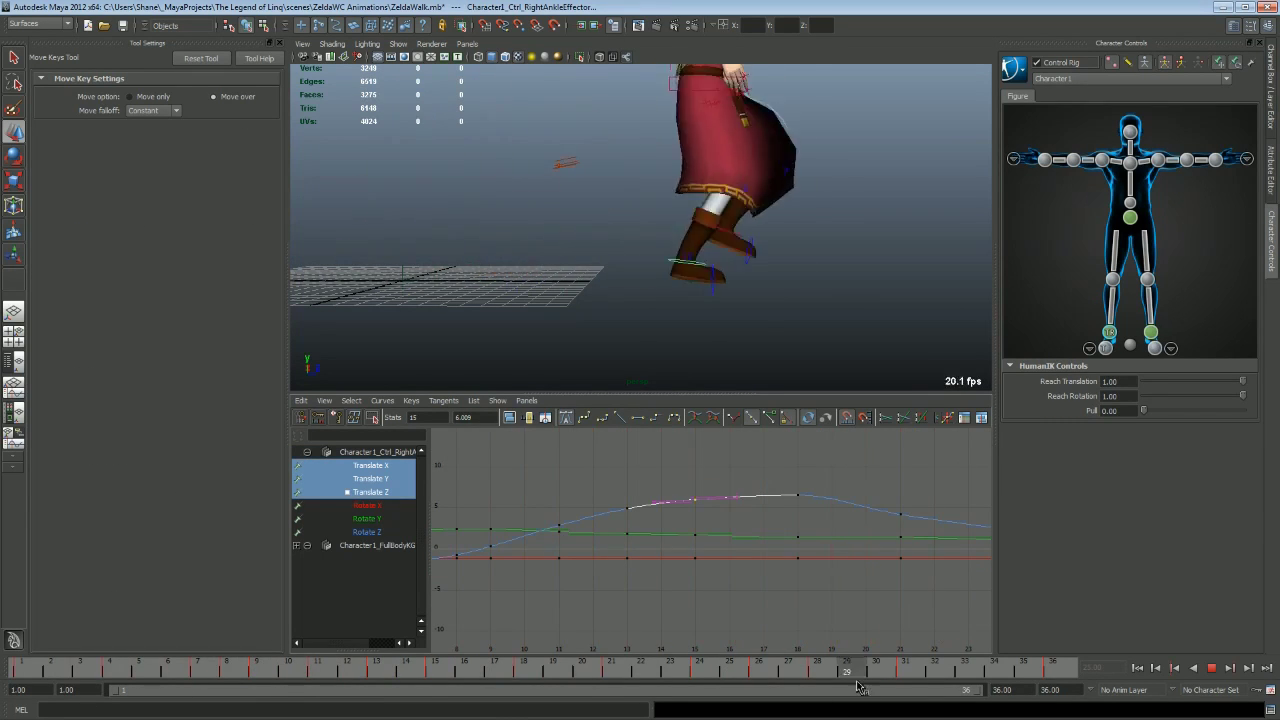
- Raise the LeftAnkleEffector's frame-31 key to about 2.718
click(740, 275)
key(alt+v)
drag(800, 545, 894, 562)
middle_drag(894, 562, 894, 545)
key(f)
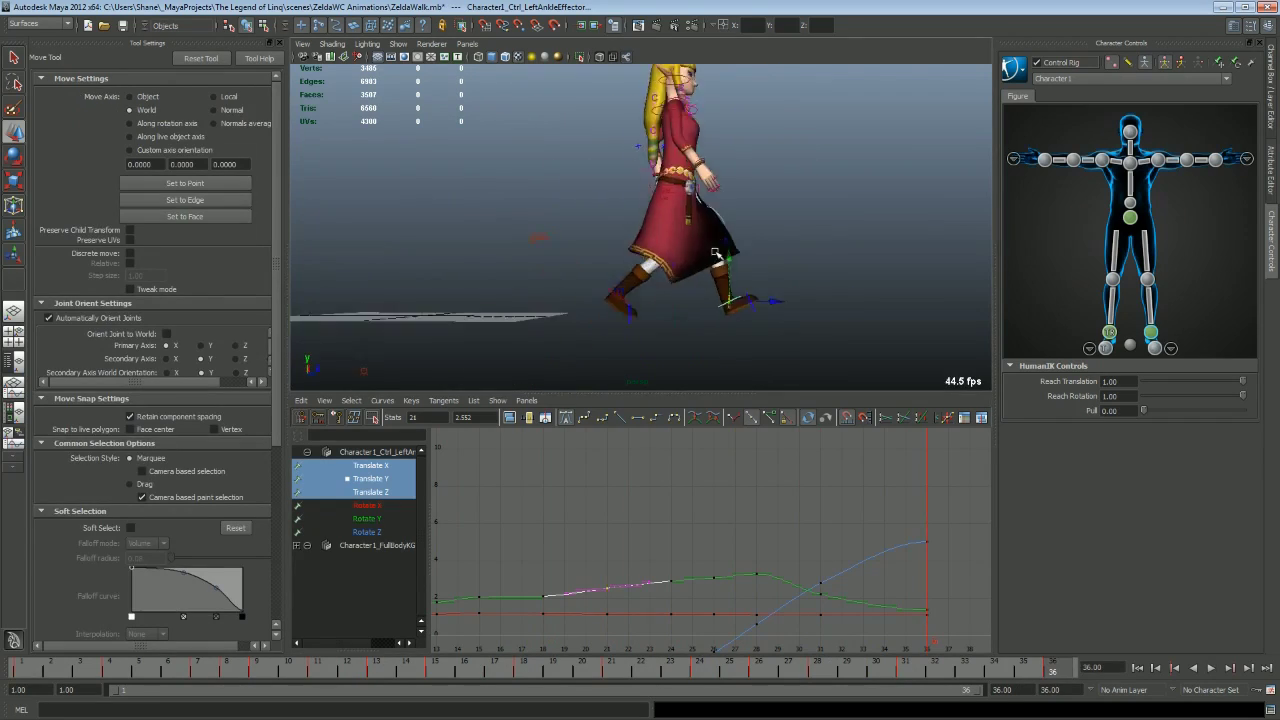
- Switch to the Move tool and orbit around the character to inspect the braids from side and back
drag(604, 449, 604, 524)
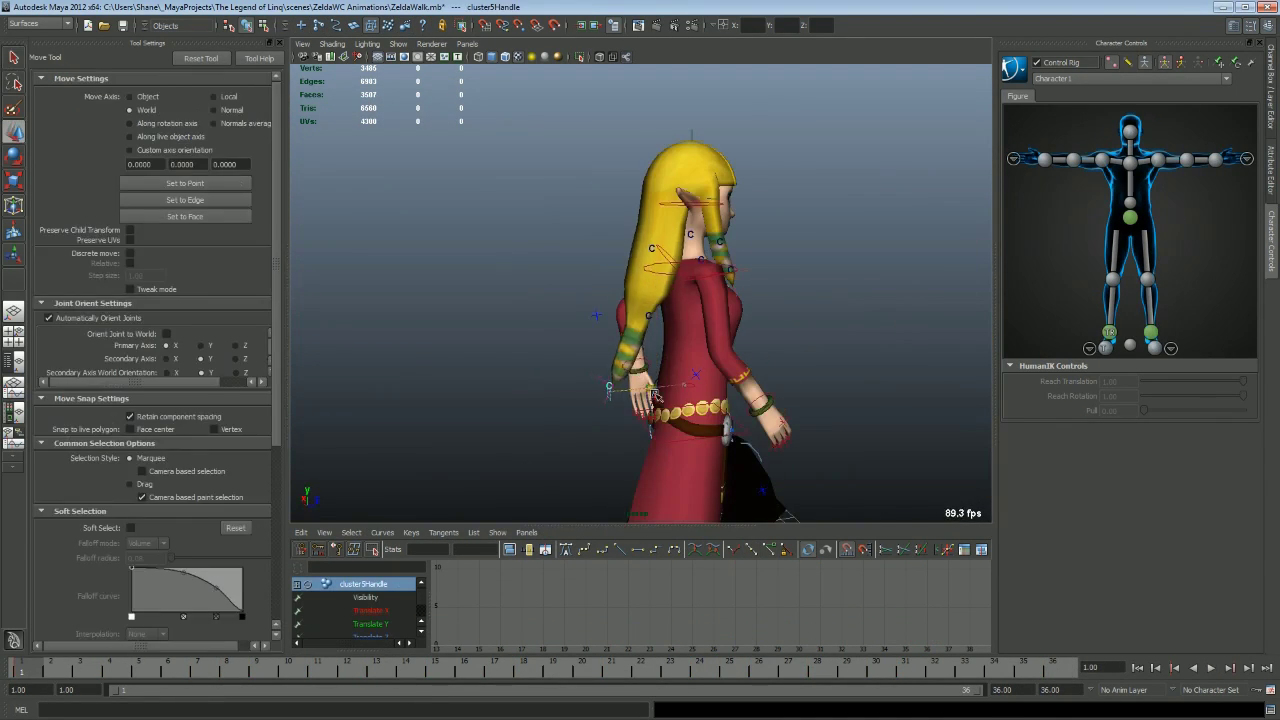
key(w)
alt+drag(750, 317, 790, 358)
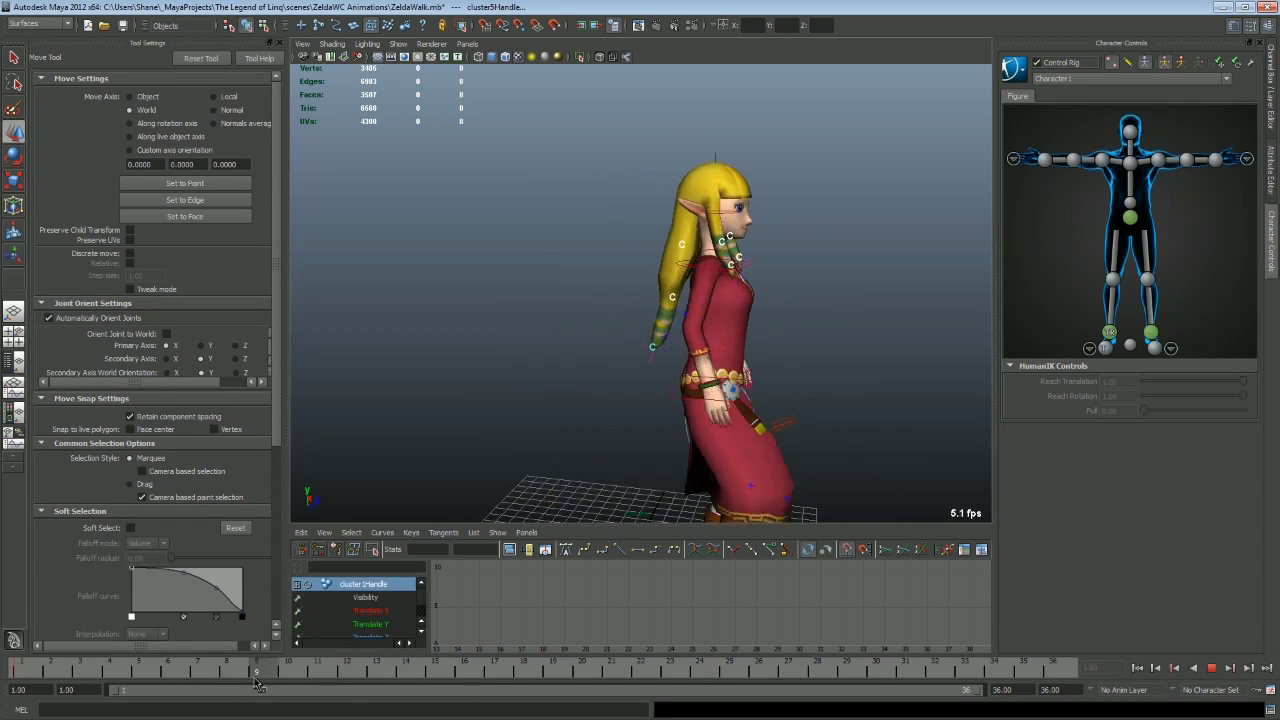
alt+drag(690, 257, 760, 371)
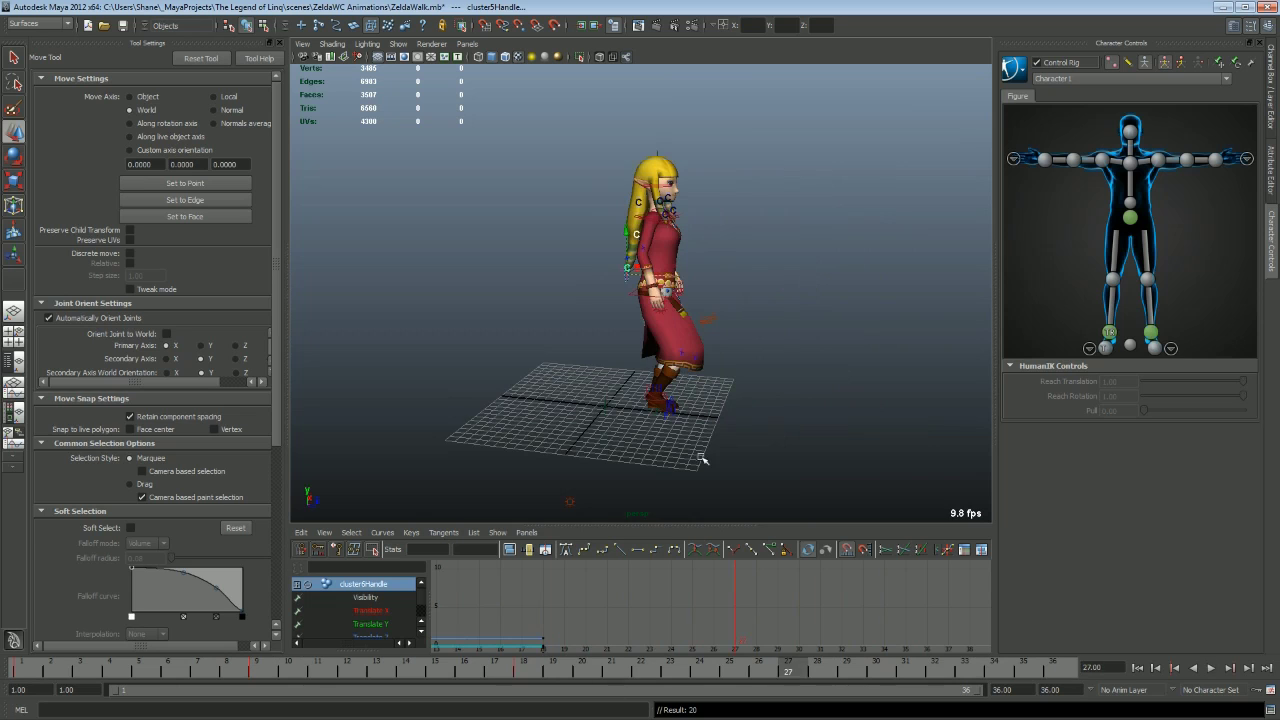
alt+drag(703, 458, 740, 440)
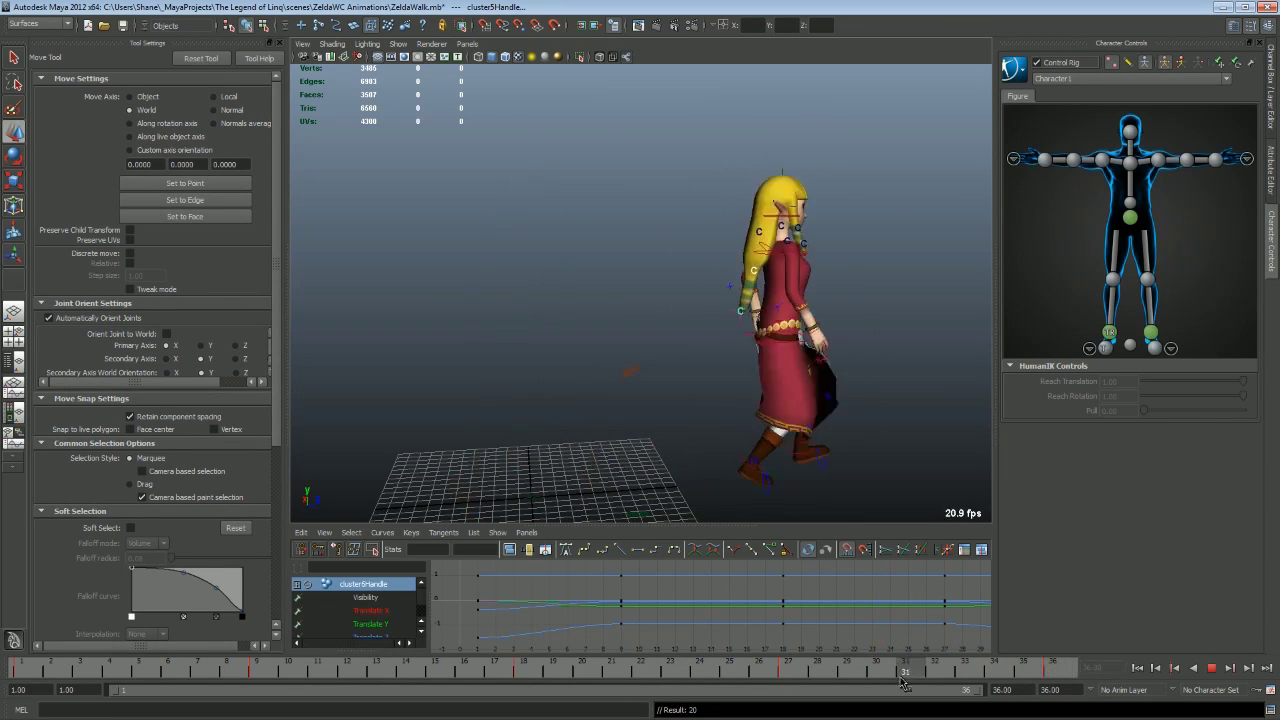
alt+drag(580, 404, 677, 432)
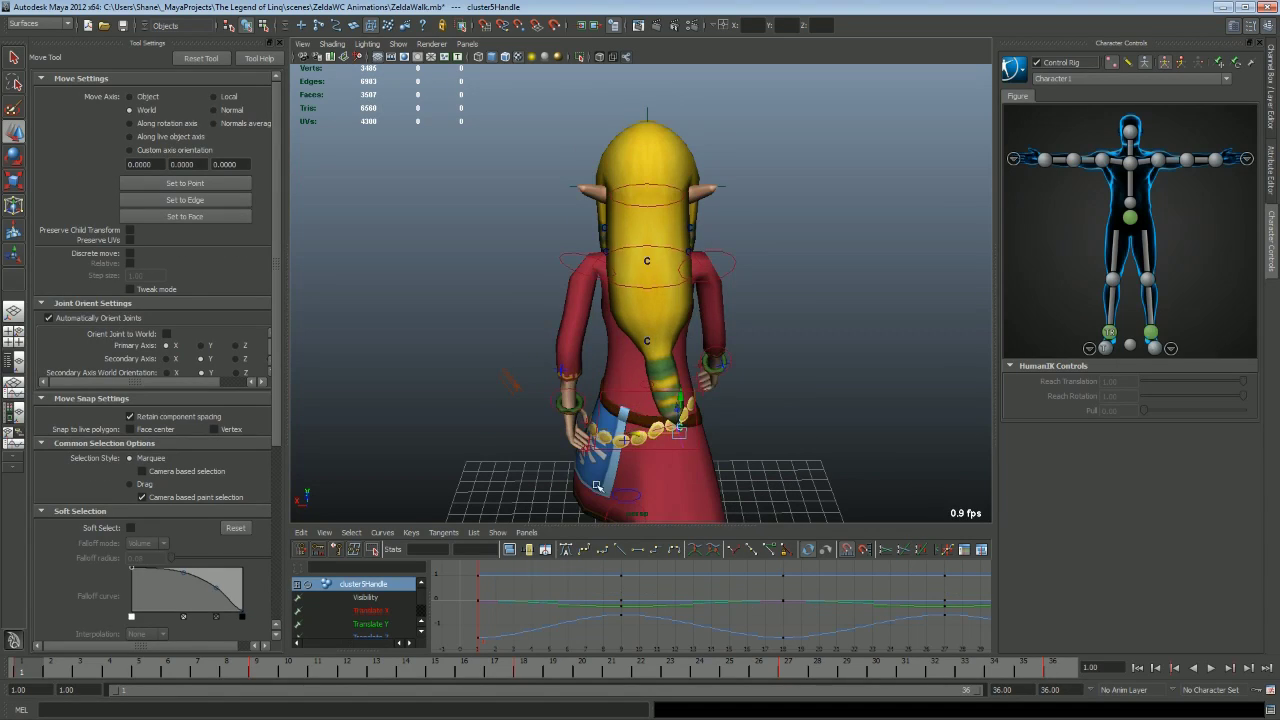
mouse_move(596, 486)
alt+mouse_down()
mouse_move(578, 297)
mouse_move(640, 280)
alt+mouse_up()
scroll(692, 264, up, 5)
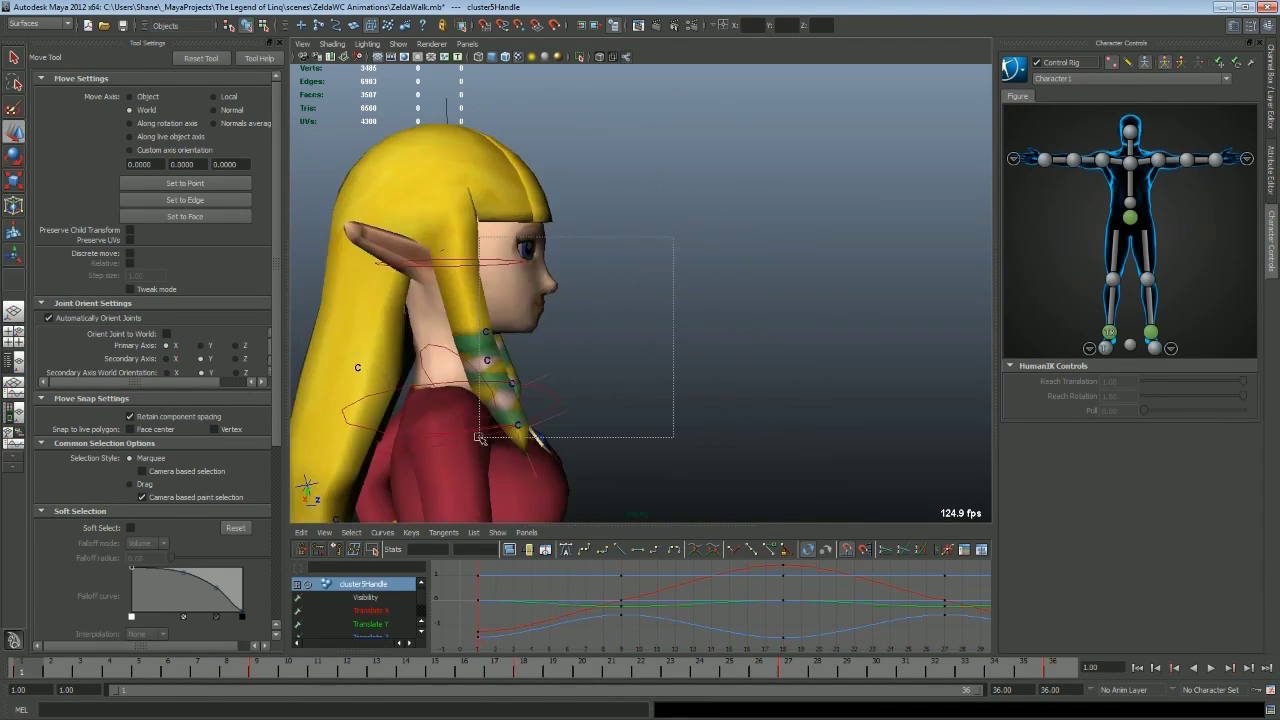
scroll(692, 264, down, 5)
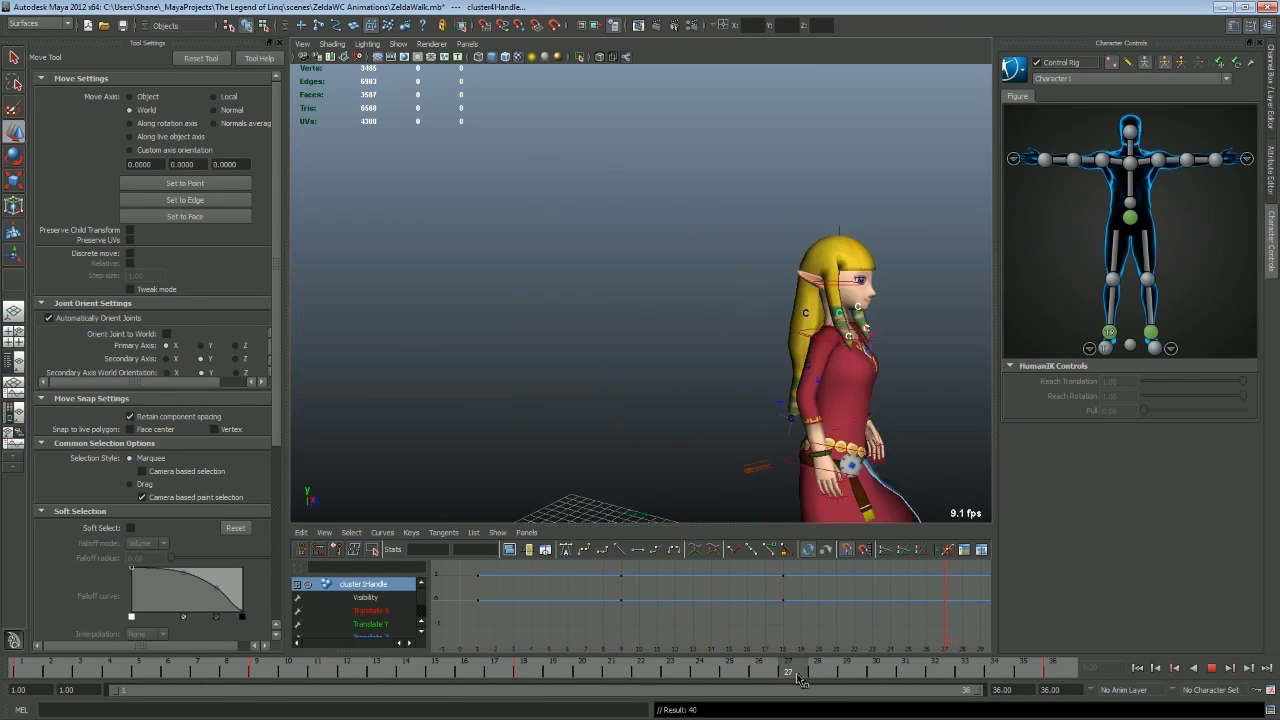
alt+drag(700, 300, 600, 340)
- Select cluster3Handle, play the walk to watch the braids sway, then view it from the front
click(577, 358)
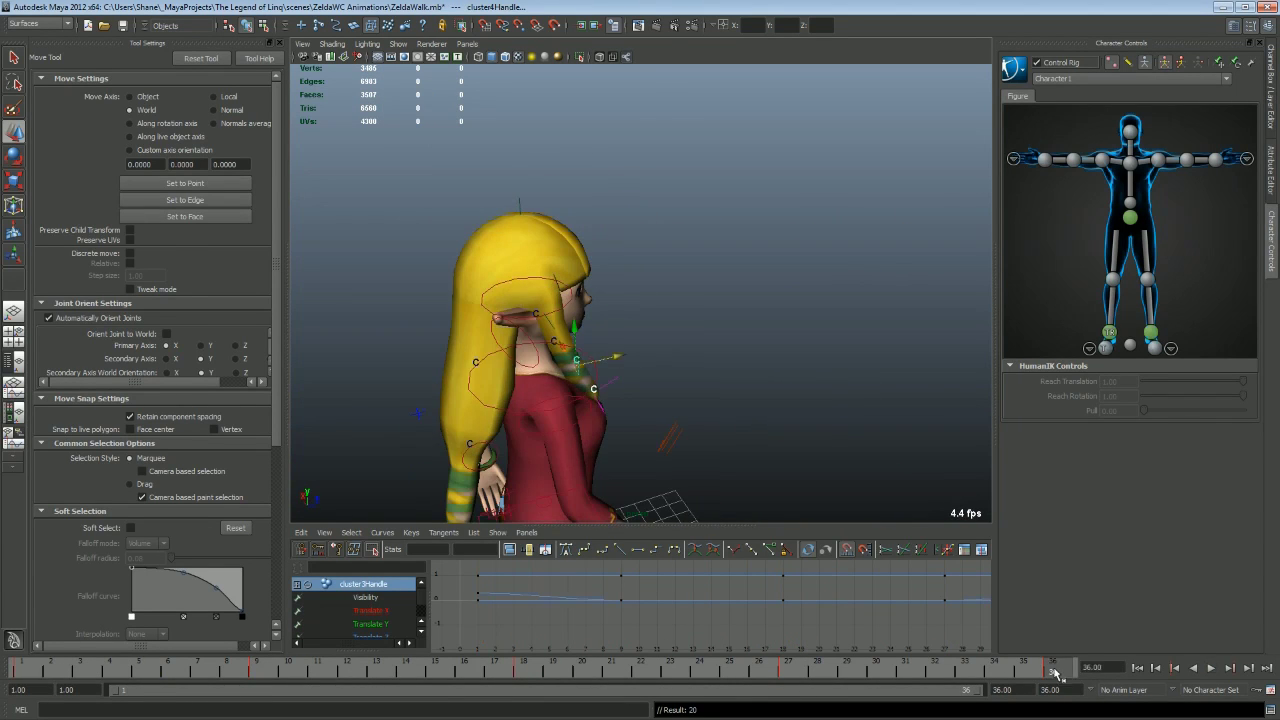
key(alt+v)
alt+drag(700, 300, 592, 414)
alt+drag(700, 300, 640, 330)
click(860, 300)
key(alt+v)
key(q)
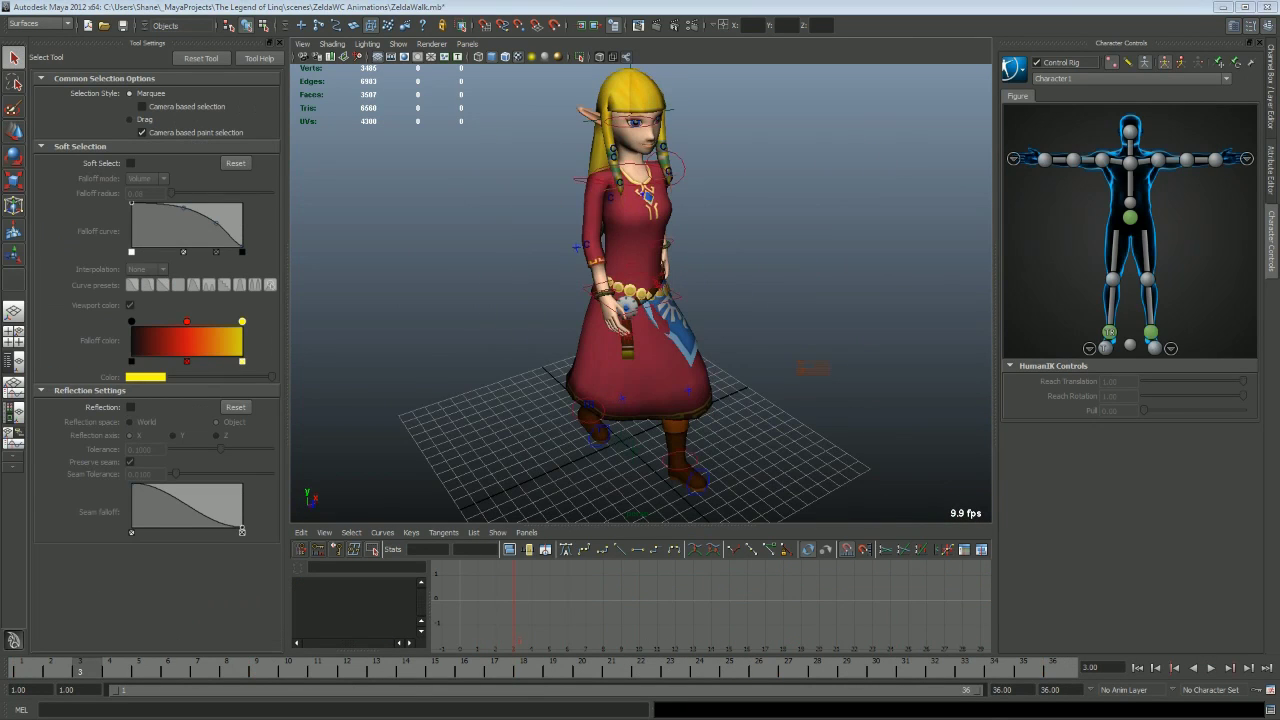
key(alt+v)
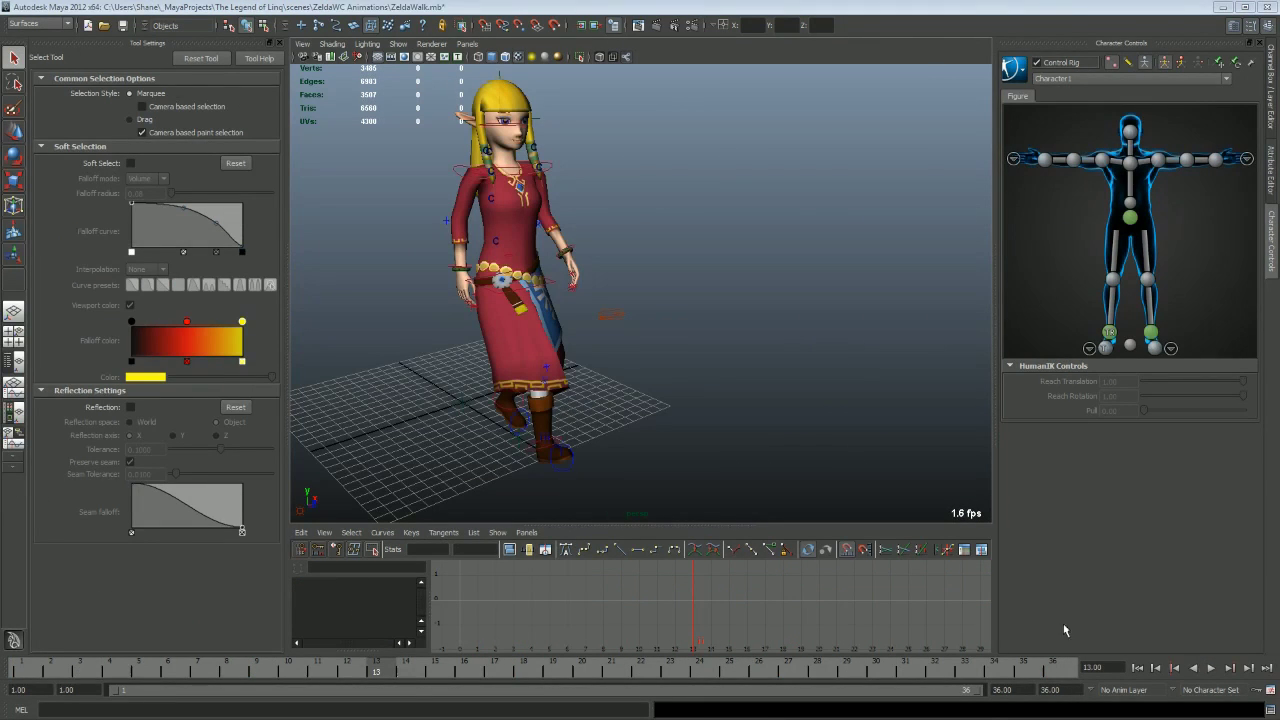
click(1214, 670)
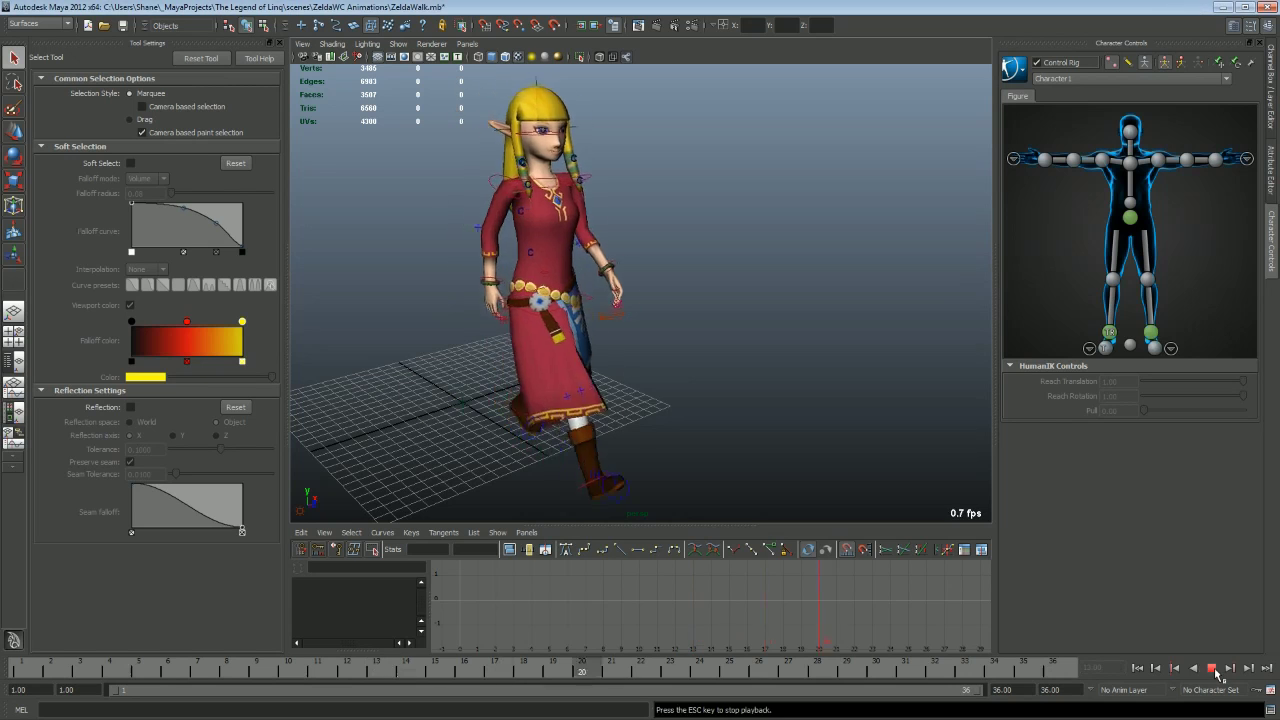
click(1214, 670)
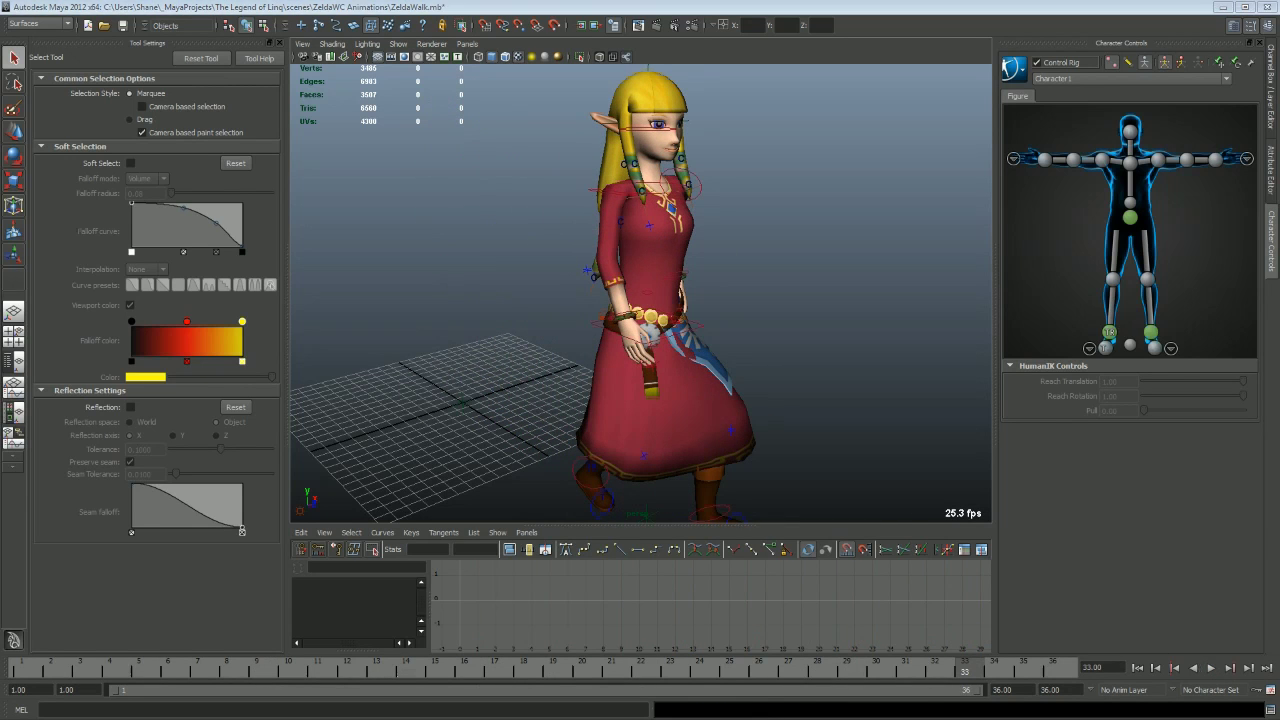